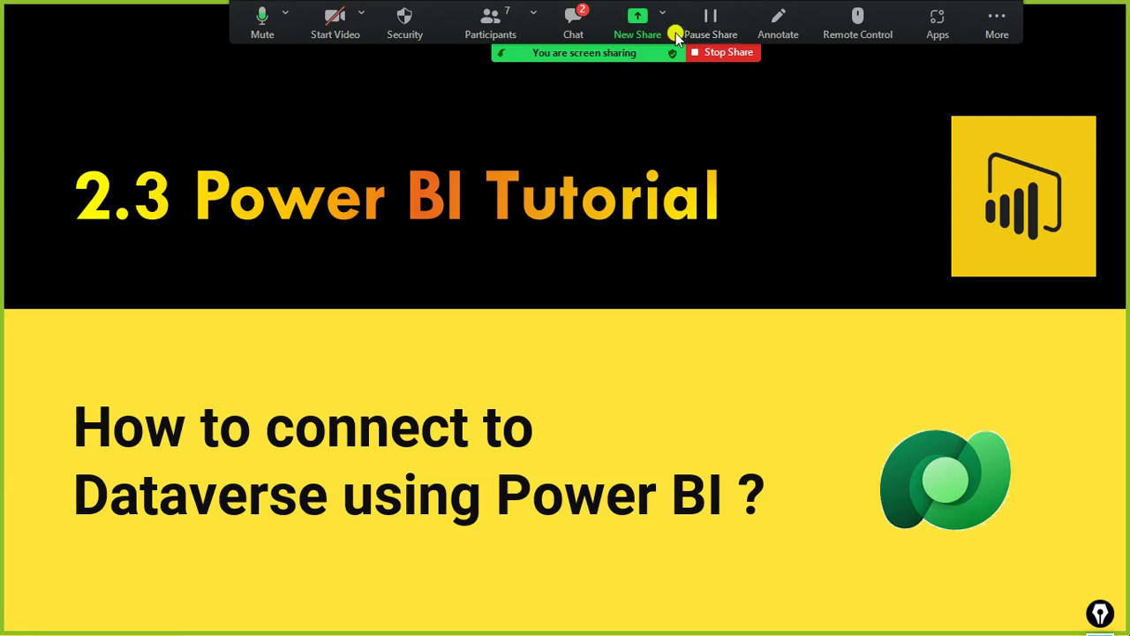
- Read through the meeting chat messages, then close the chat
{"action": "left_click", "coordinate": [565, 22]}
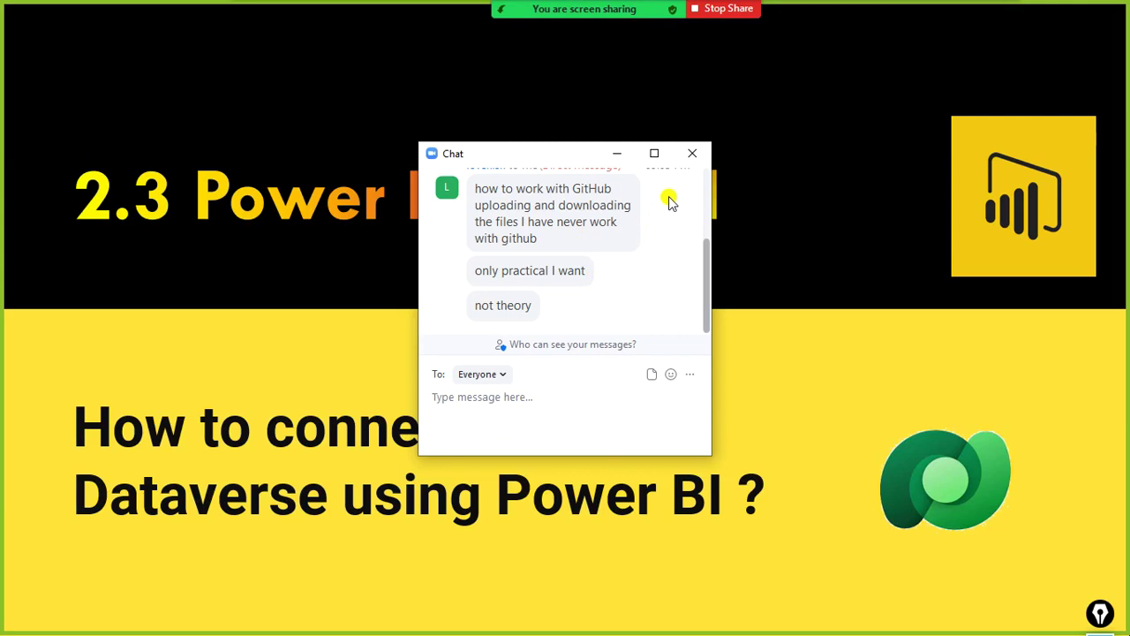
{"action": "scroll", "coordinate": [669, 202], "scroll_direction": "up", "scroll_amount": 1}
{"action": "scroll", "coordinate": [668, 202], "scroll_direction": "down", "scroll_amount": 1}
{"action": "left_click", "coordinate": [691, 154]}
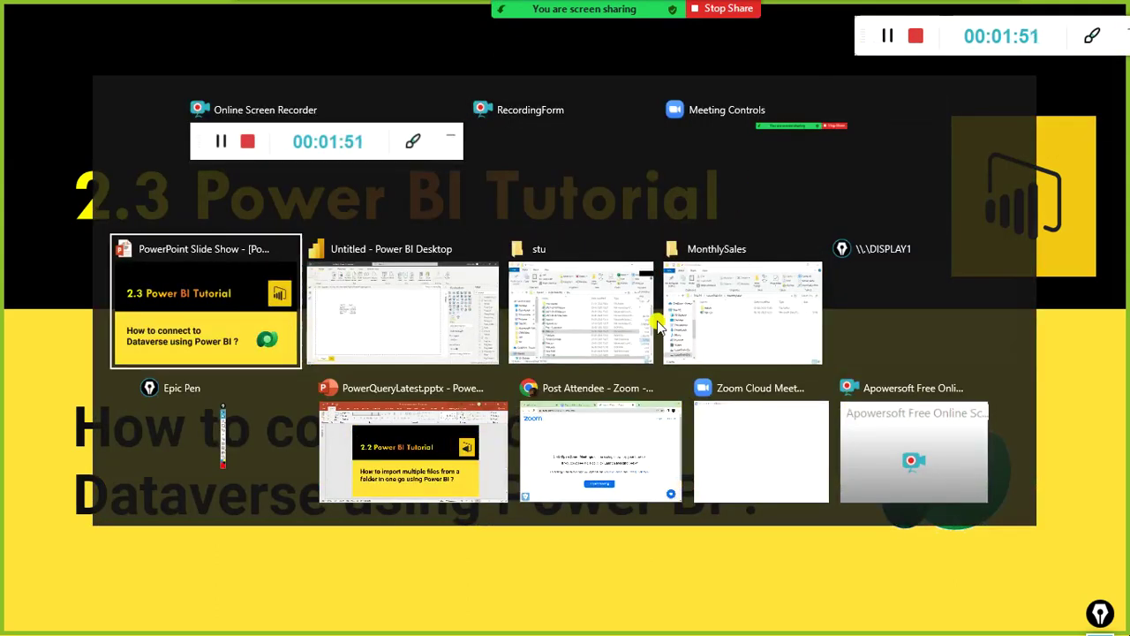
- Switch to Chrome, position its window, and go to make.powerapps.com
{"action": "key", "text": "alt+Tab"}
{"action": "key", "text": "alt+Tab"}
{"action": "key", "text": "alt+Tab"}
{"action": "key", "text": "alt+Tab"}
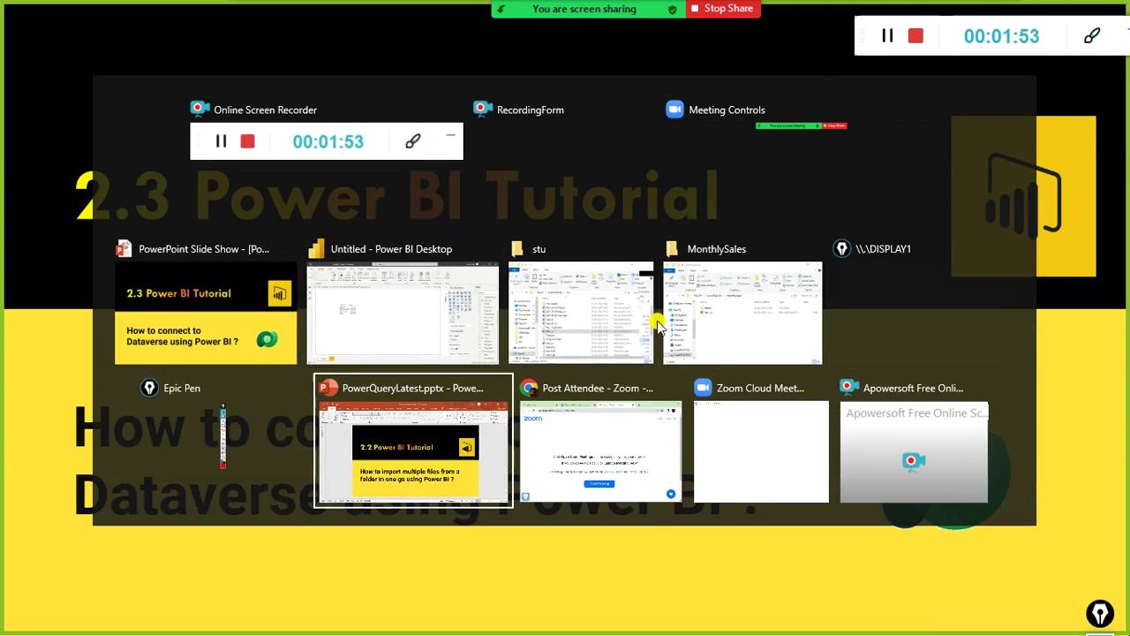
{"action": "key", "text": "alt+Tab"}
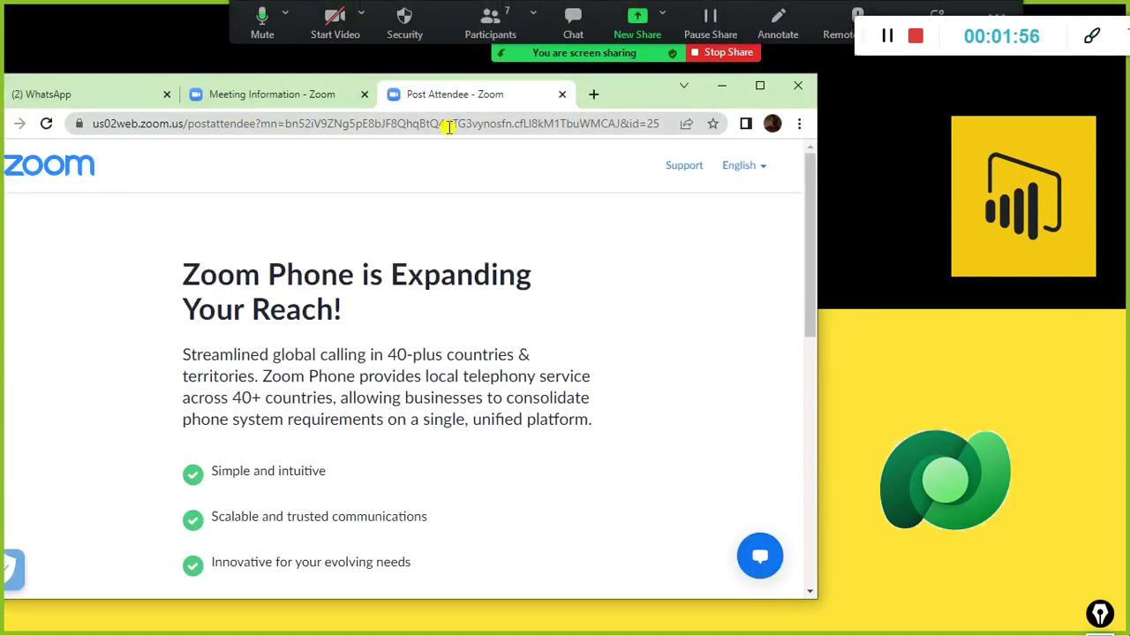
{"action": "left_click", "coordinate": [450, 126]}
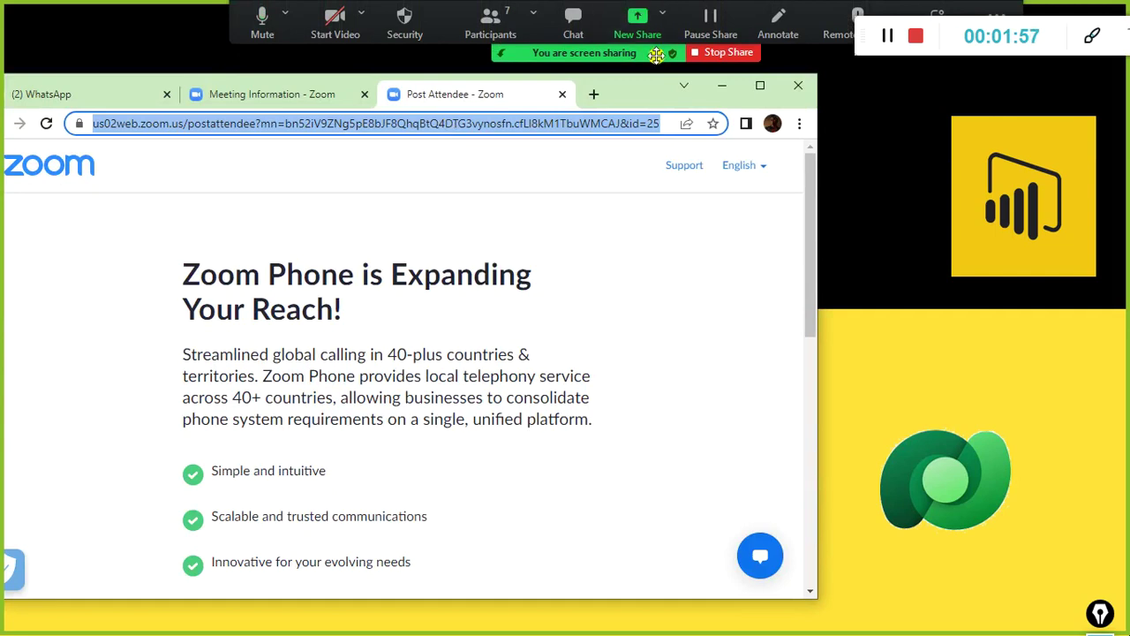
{"action": "left_click_drag", "start_coordinate": [760, 104], "coordinate": [951, 88]}
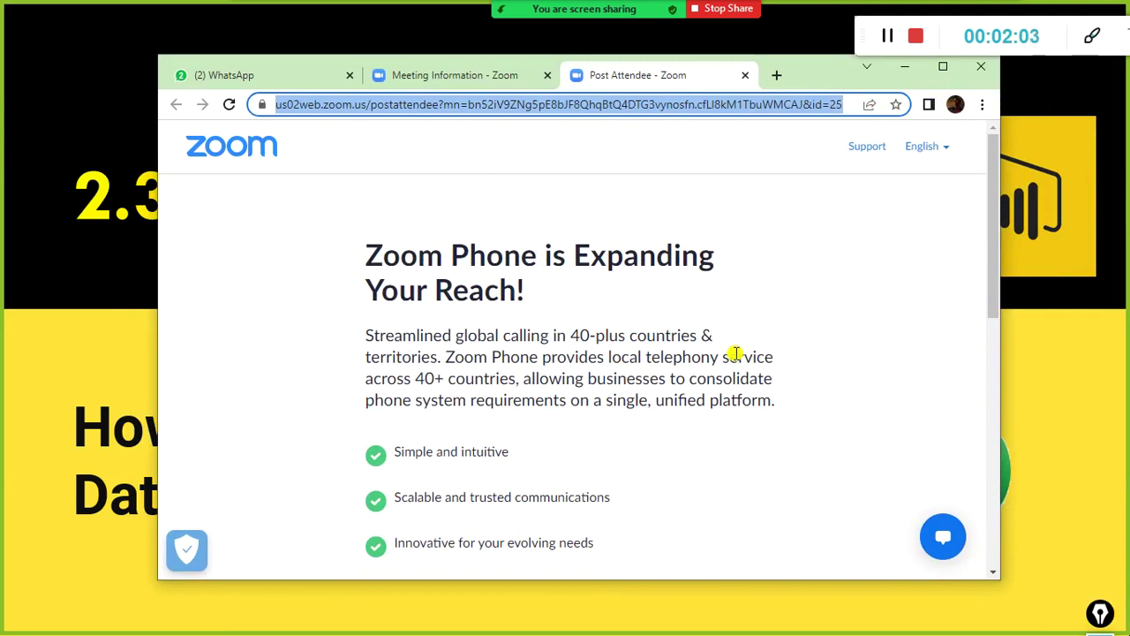
{"action": "type", "text": "powe"}
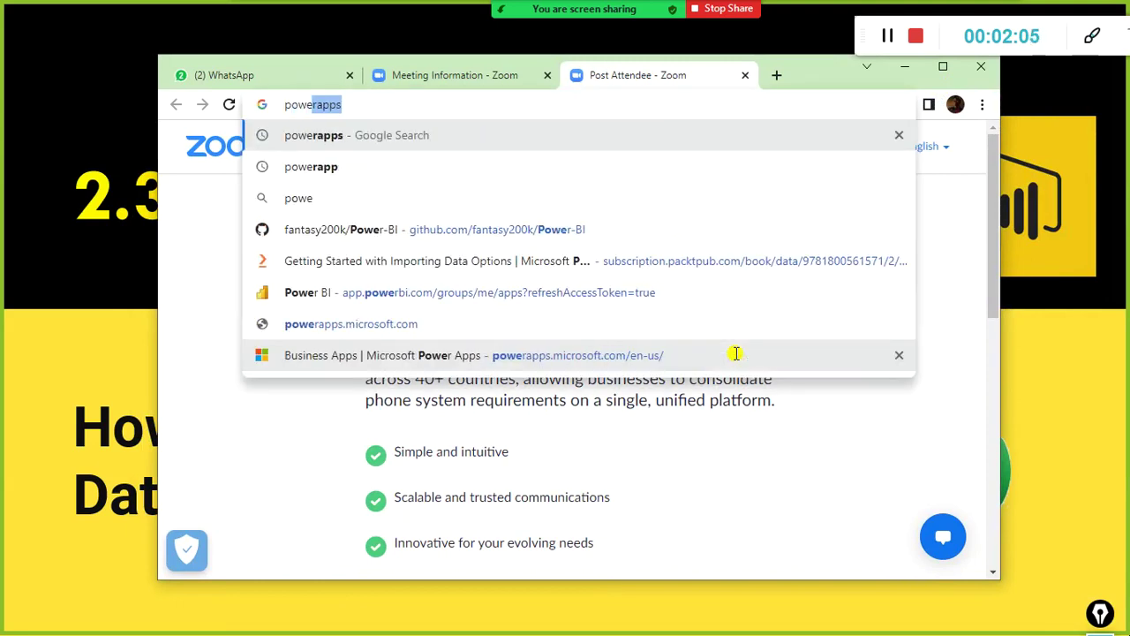
{"action": "key", "text": "BackSpace"}
{"action": "key", "text": "BackSpace"}
{"action": "key", "text": "BackSpace"}
{"action": "key", "text": "BackSpace"}
{"action": "key", "text": "BackSpace"}
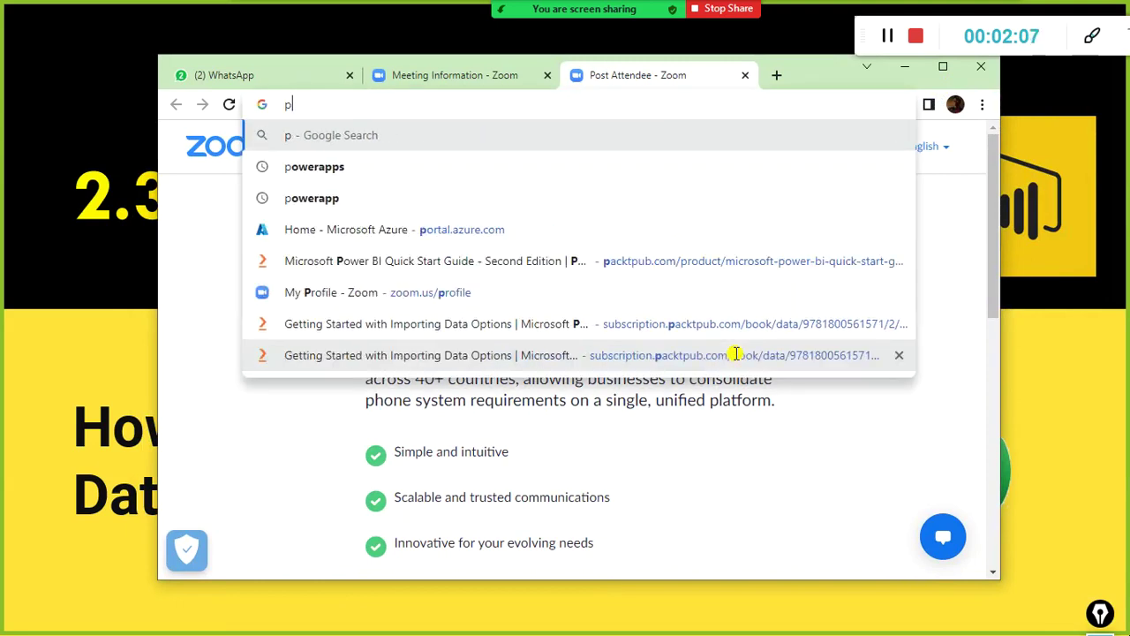
{"action": "type", "text": "make"}
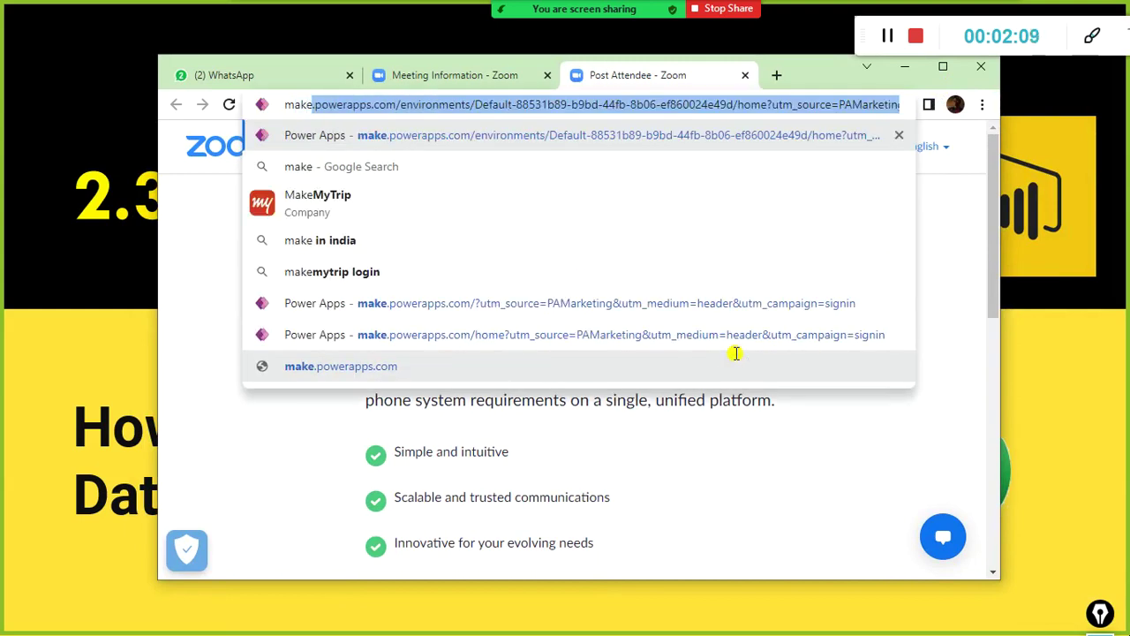
{"action": "key", "text": "Return"}
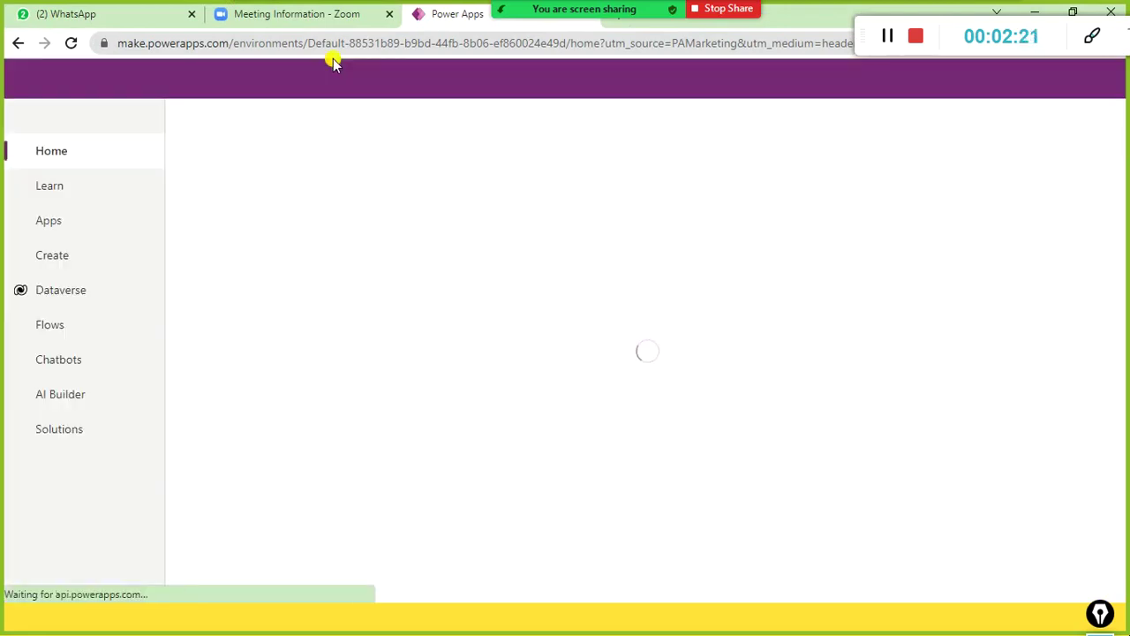
- Let the Power Apps home page finish loading and mark the Settings gear with a red box
{"action": "mouse_move", "coordinate": [863, 44]}
{"action": "left_mouse_down"}
{"action": "mouse_move", "coordinate": [850, 15]}
{"action": "mouse_move", "coordinate": [846, 35]}
{"action": "left_mouse_up"}
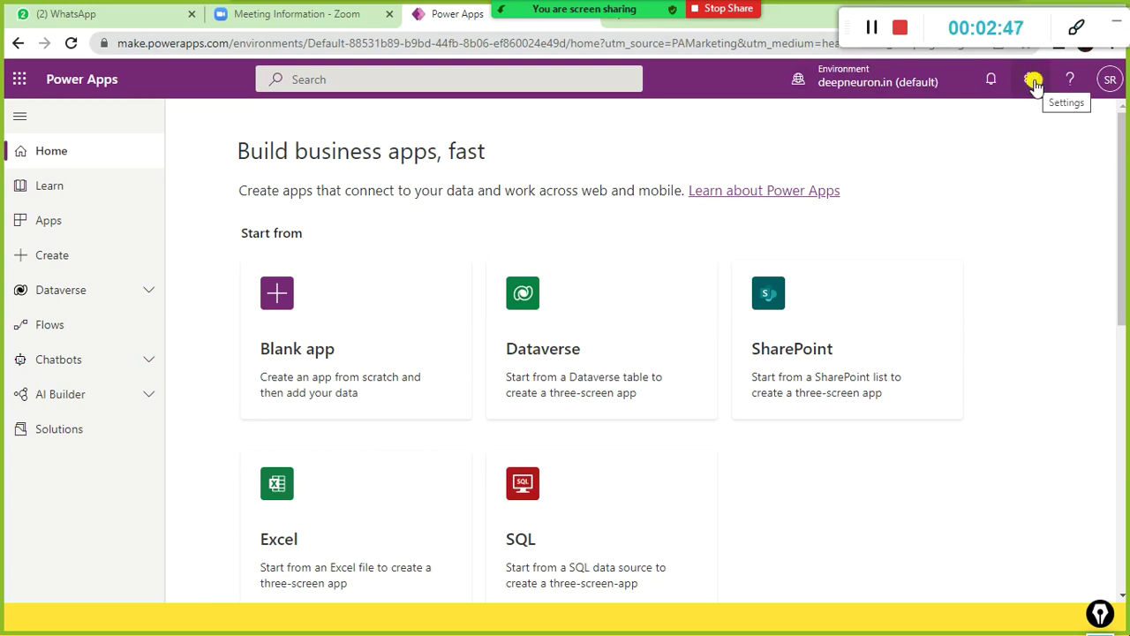
{"action": "left_click_drag", "start_coordinate": [1013, 60], "coordinate": [1056, 99]}
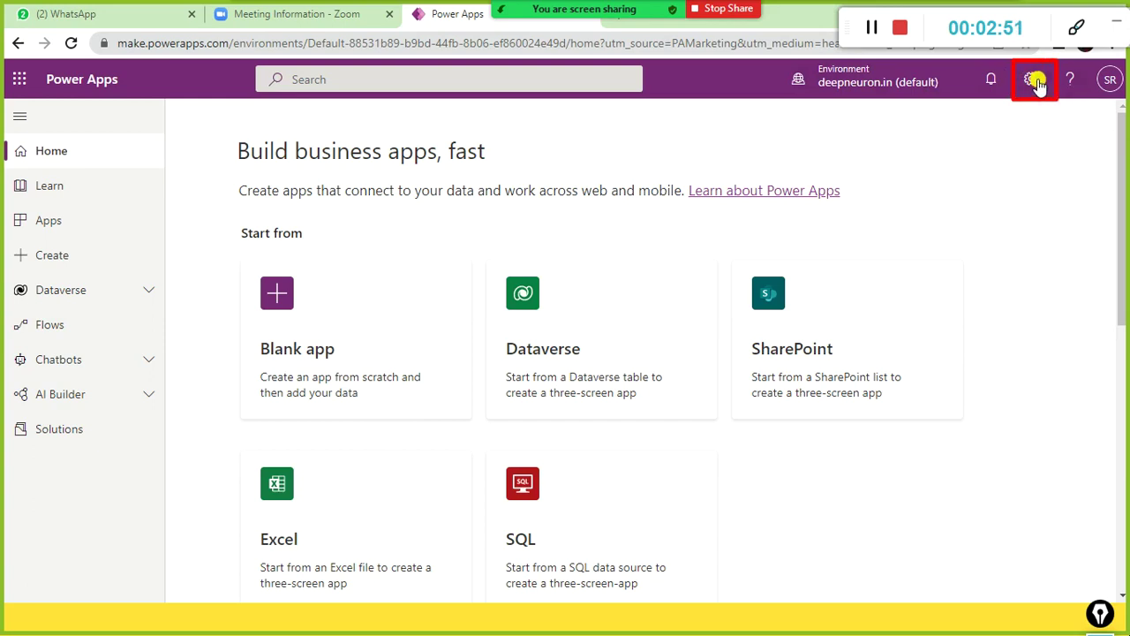
- Open Session details from the Settings gear and copy the instance URL host org6c9928b9.crm8.dynamics.com
{"action": "left_click", "coordinate": [1033, 80]}
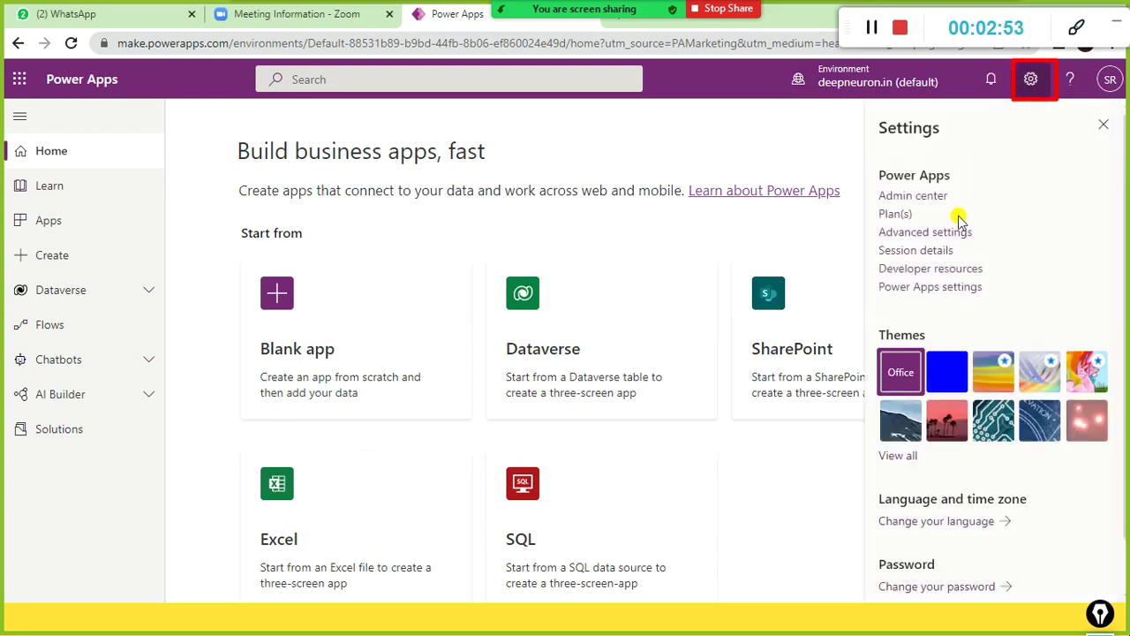
{"action": "left_click", "coordinate": [916, 251]}
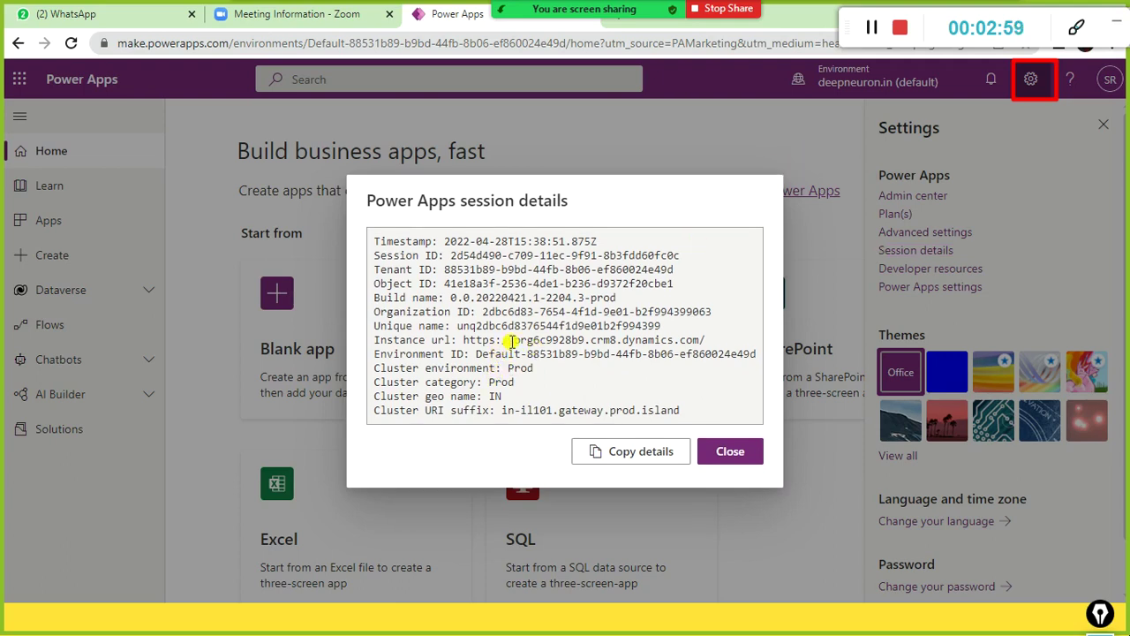
{"action": "left_click", "coordinate": [379, 346], "text": "shift"}
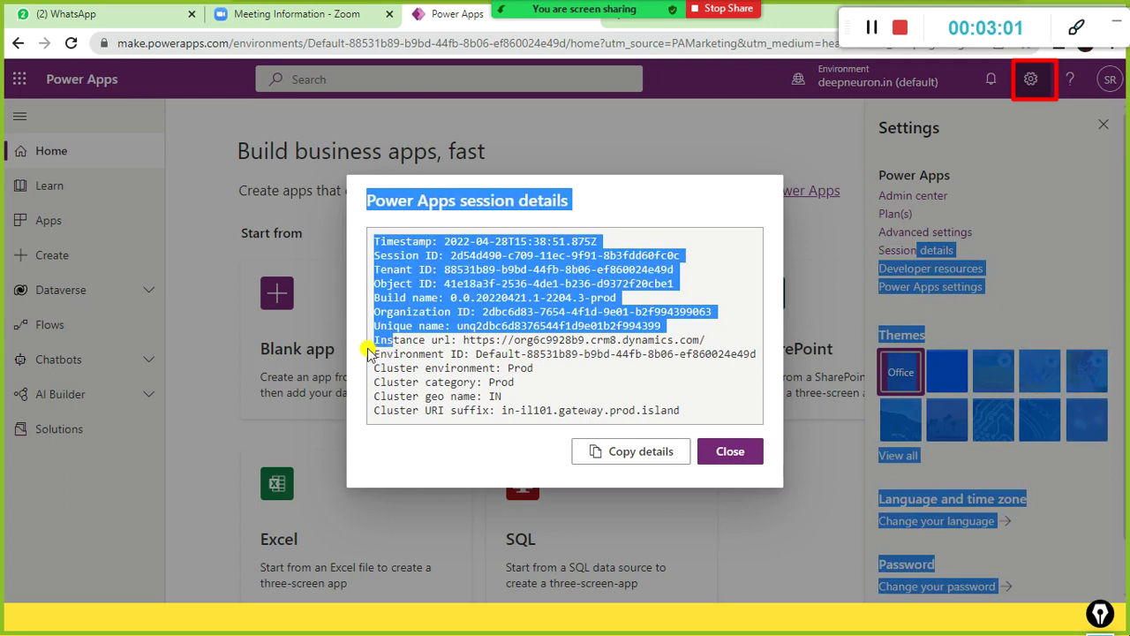
{"action": "left_click_drag", "start_coordinate": [392, 341], "coordinate": [475, 341]}
{"action": "left_click", "coordinate": [477, 341]}
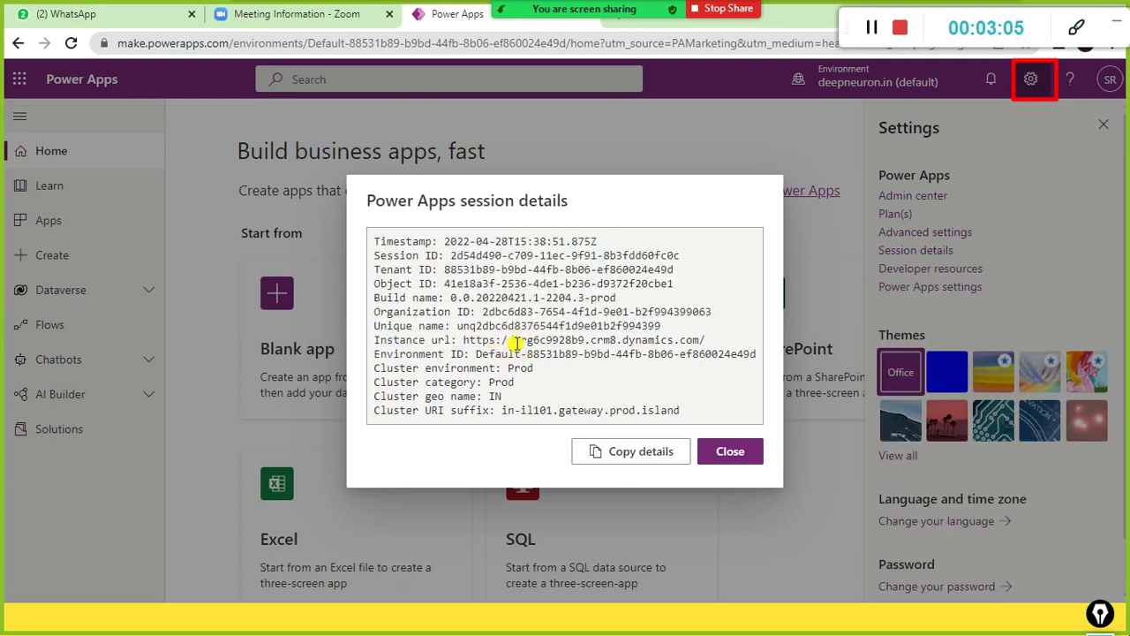
{"action": "left_click_drag", "start_coordinate": [513, 341], "coordinate": [698, 335]}
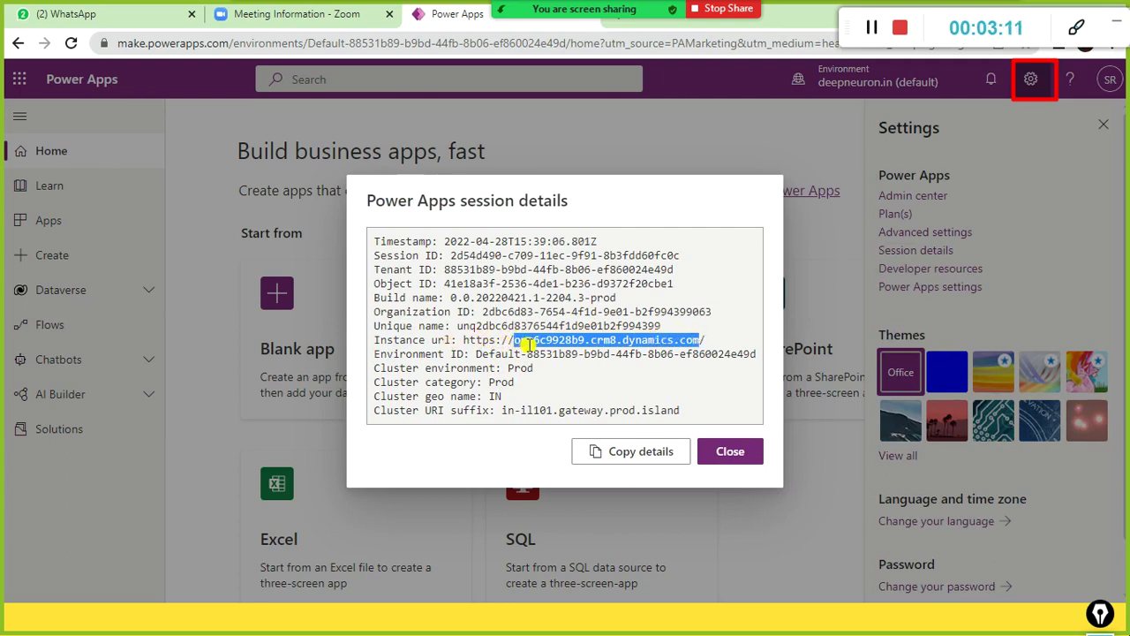
{"action": "right_click", "coordinate": [687, 340]}
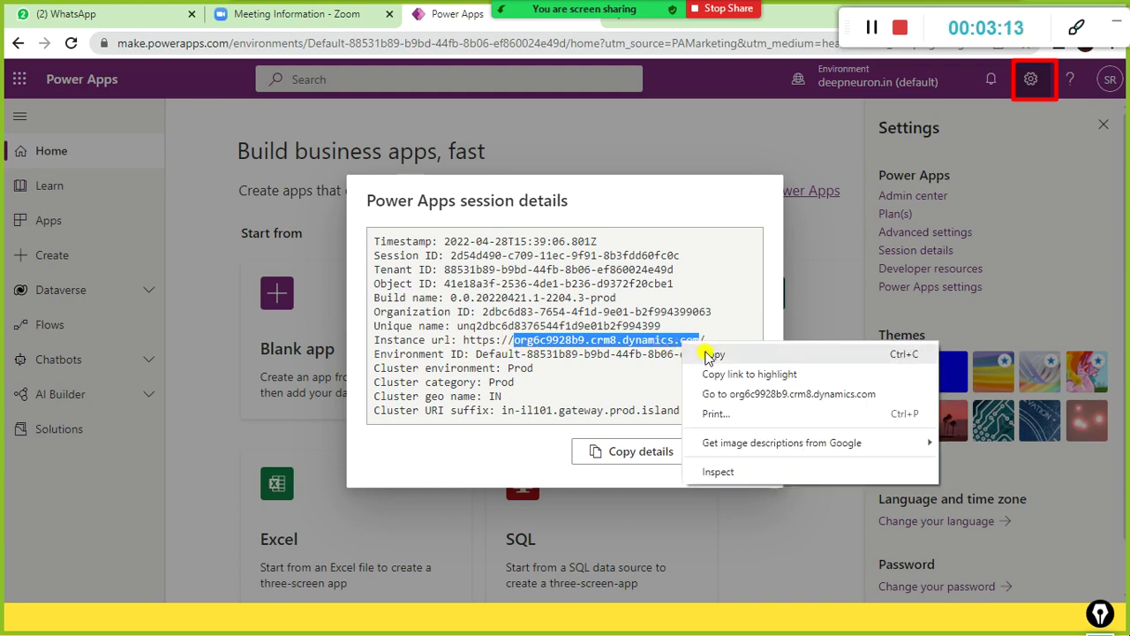
{"action": "left_click", "coordinate": [704, 354]}
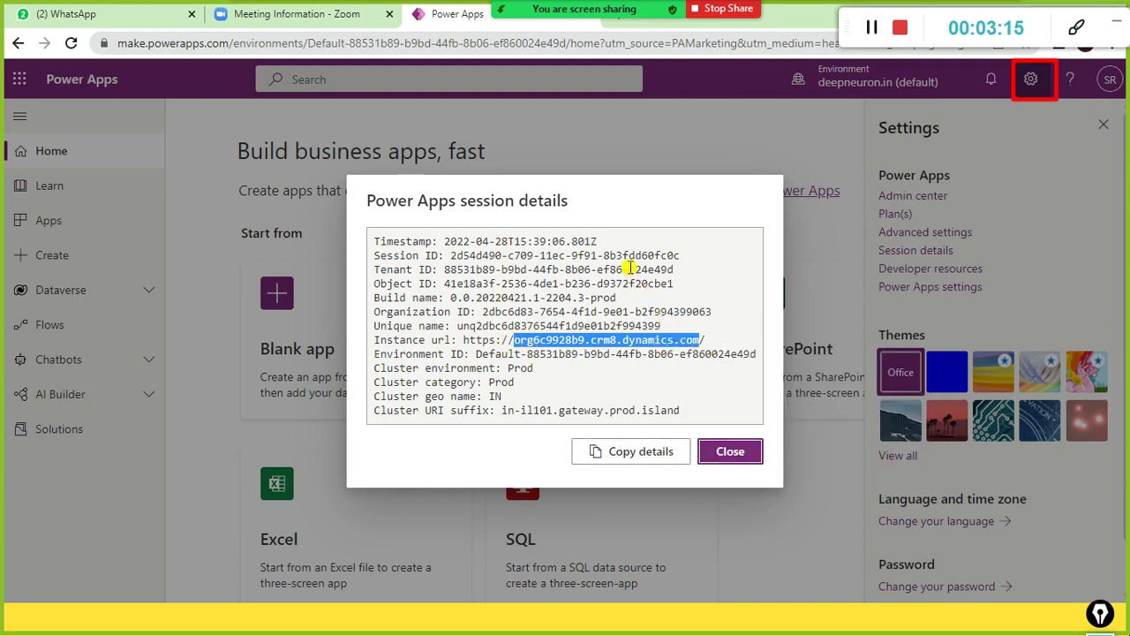
{"action": "key", "text": "alt+Tab"}
- Switch to Power BI Desktop from the taskbar
{"action": "key", "text": "alt+Tab"}
{"action": "key", "text": "alt+Tab"}
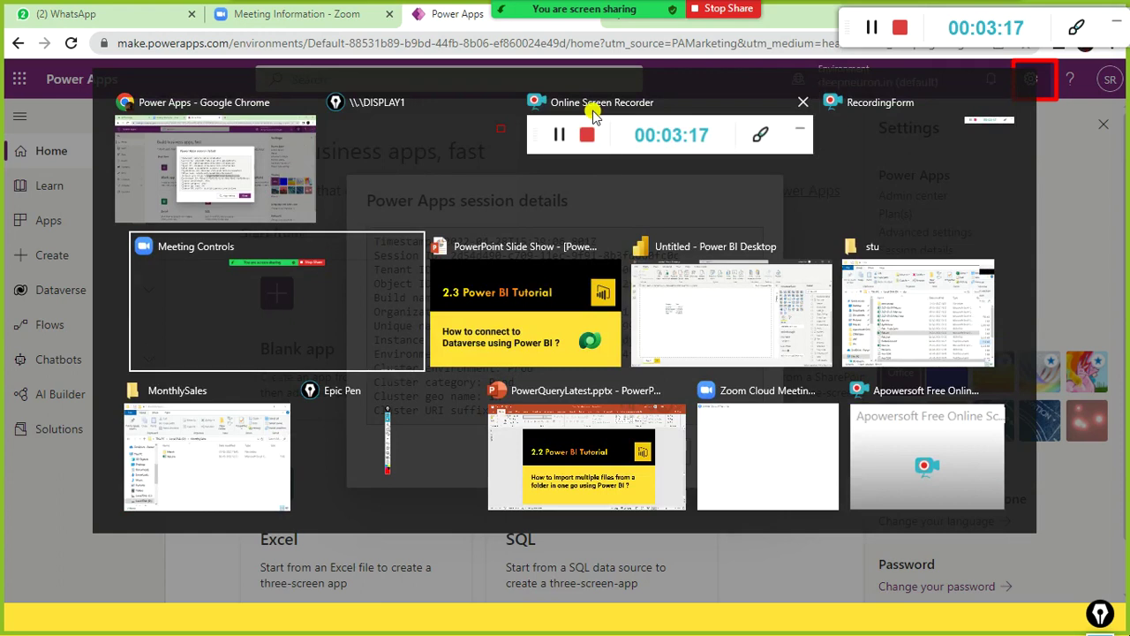
{"action": "key", "text": "alt+Tab"}
{"action": "key", "text": "alt+Tab"}
{"action": "key", "text": "alt+Tab"}
{"action": "key", "text": "alt+Tab"}
{"action": "key", "text": "alt+Tab"}
{"action": "key", "text": "alt+Tab"}
{"action": "key", "text": "alt+Tab"}
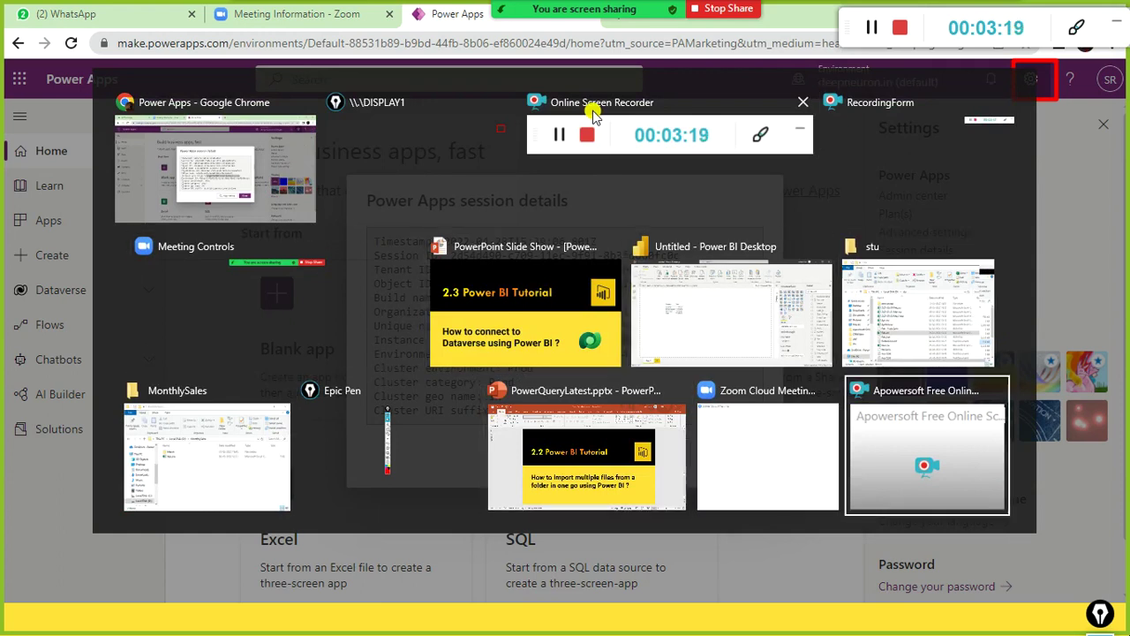
{"action": "key", "text": "Escape"}
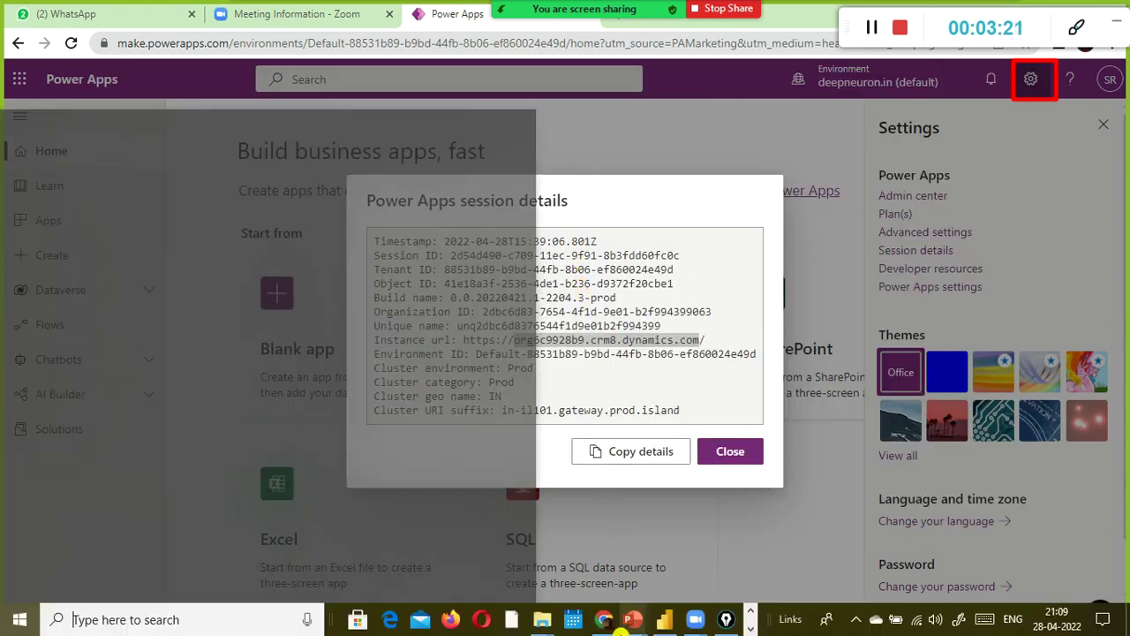
{"action": "key", "text": "super"}
{"action": "key", "text": "Escape"}
{"action": "left_click", "coordinate": [664, 620]}
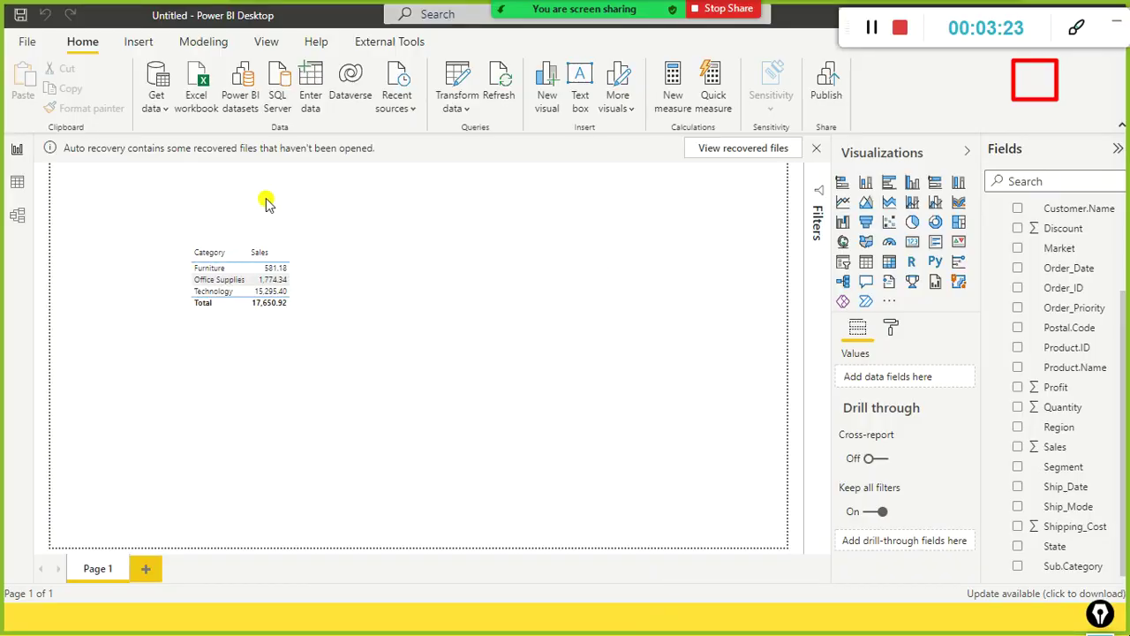
- Browse the Get data common sources list, then start a Dataverse connection
{"action": "left_click", "coordinate": [170, 113]}
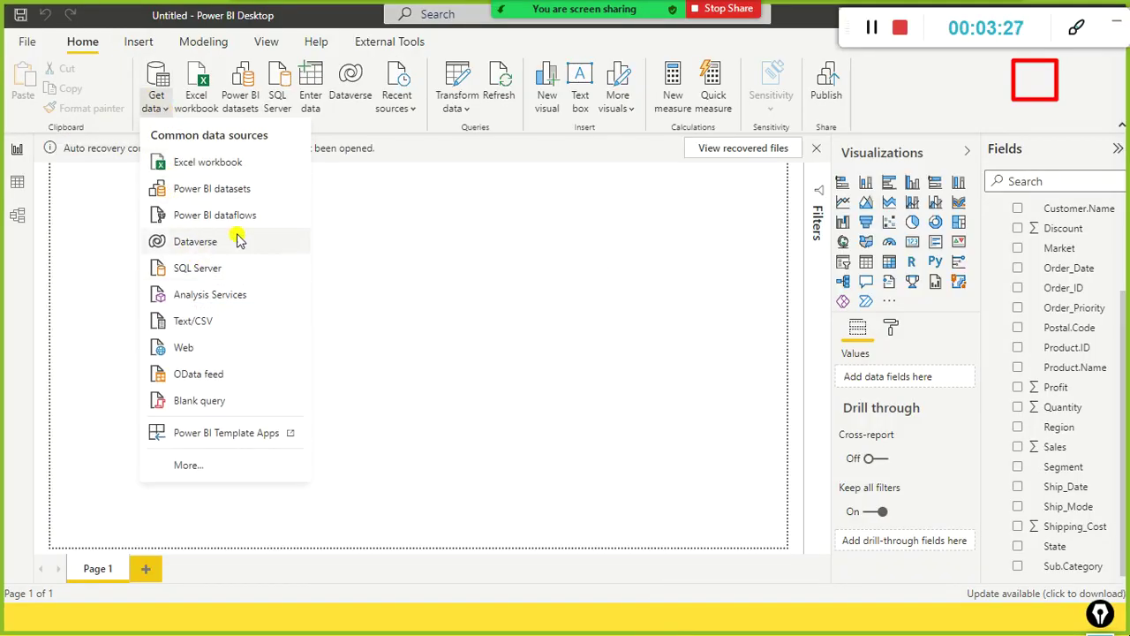
{"action": "left_click", "coordinate": [397, 218]}
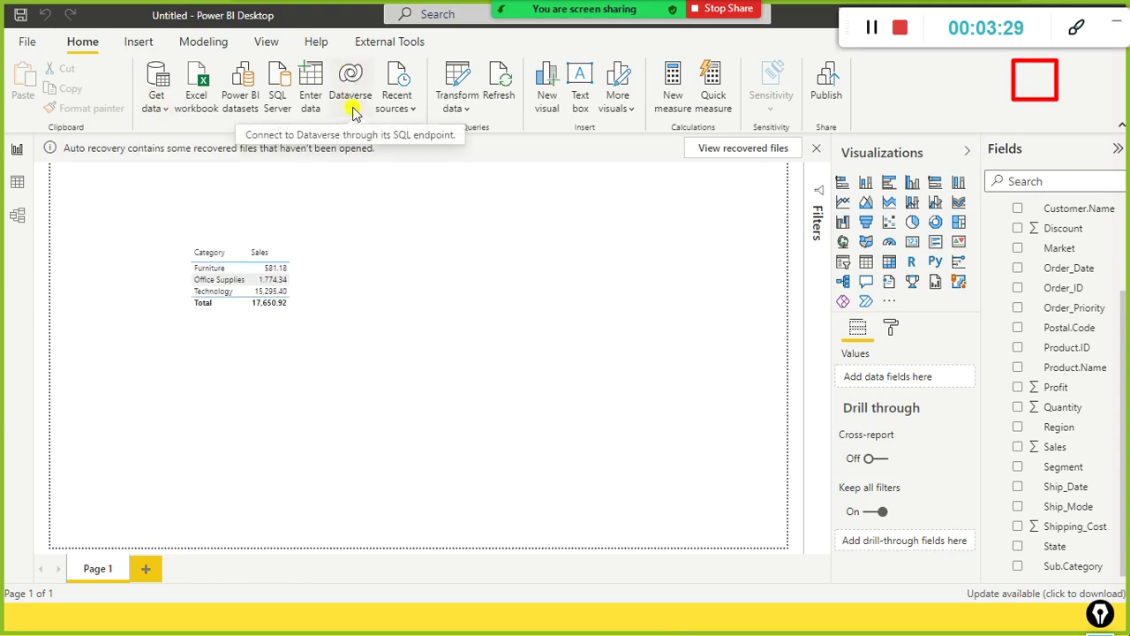
{"action": "left_click", "coordinate": [164, 113]}
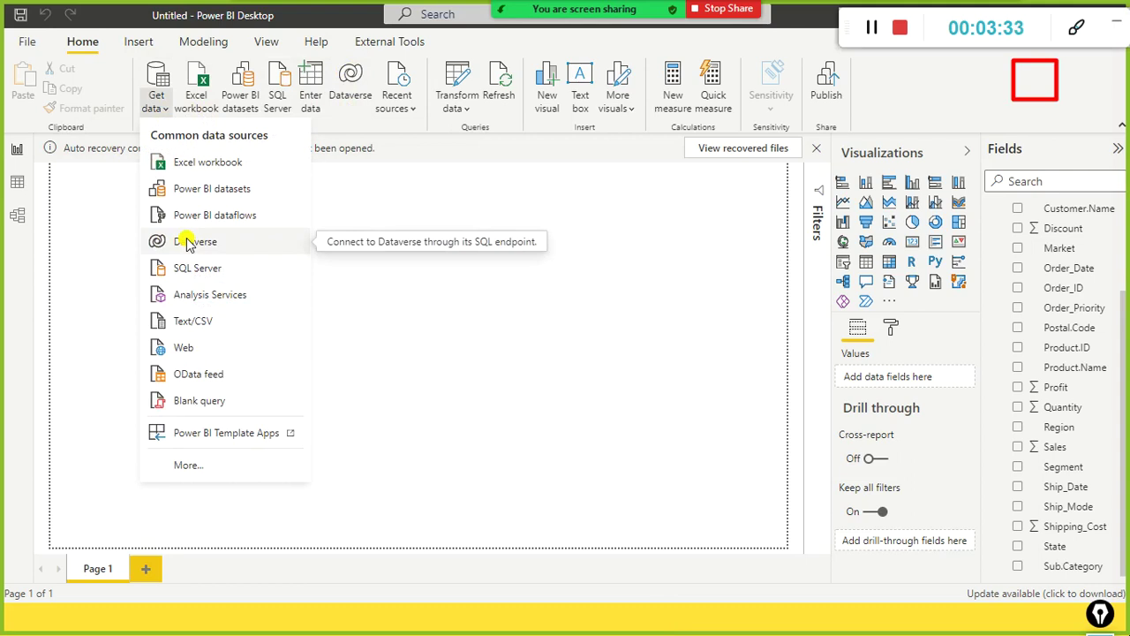
{"action": "key", "text": "Escape"}
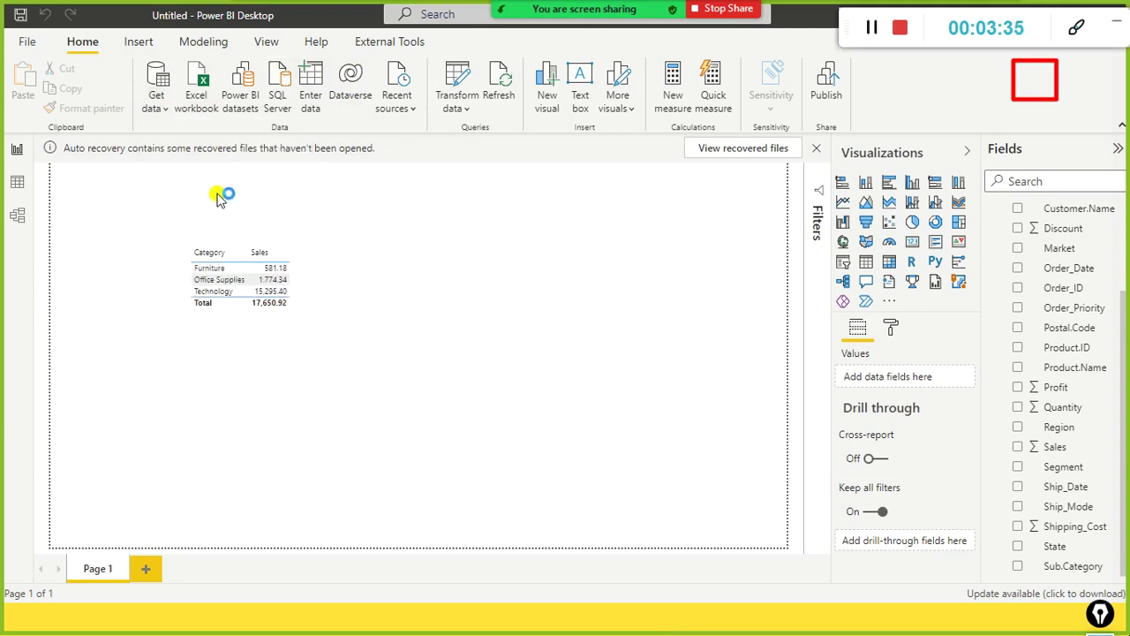
{"action": "left_click", "coordinate": [484, 181]}
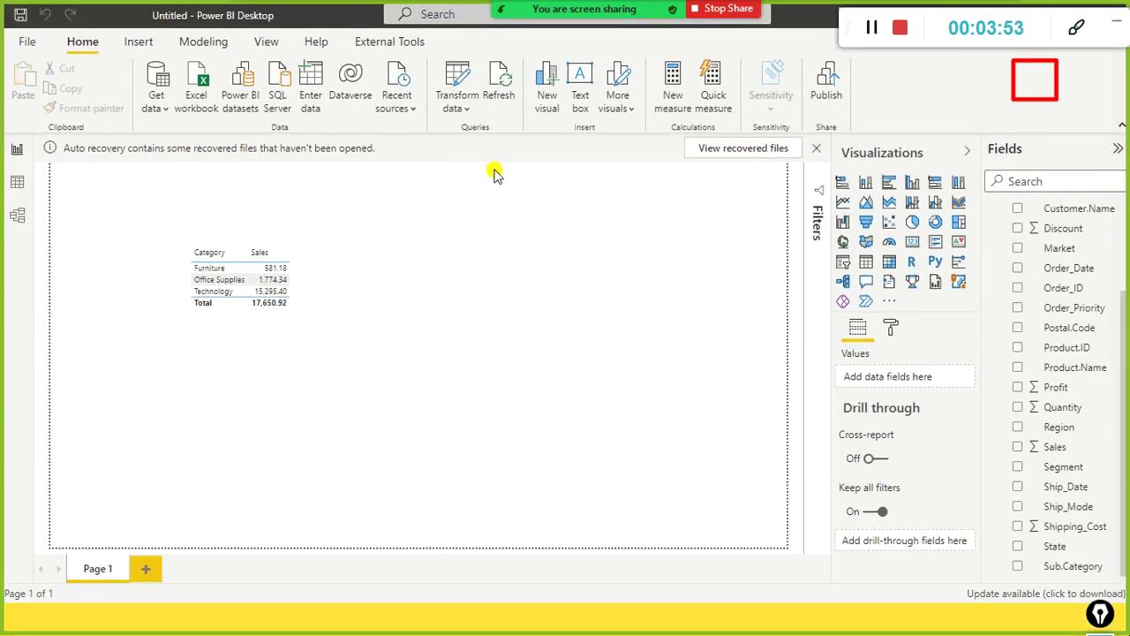
{"action": "left_click", "coordinate": [604, 109]}
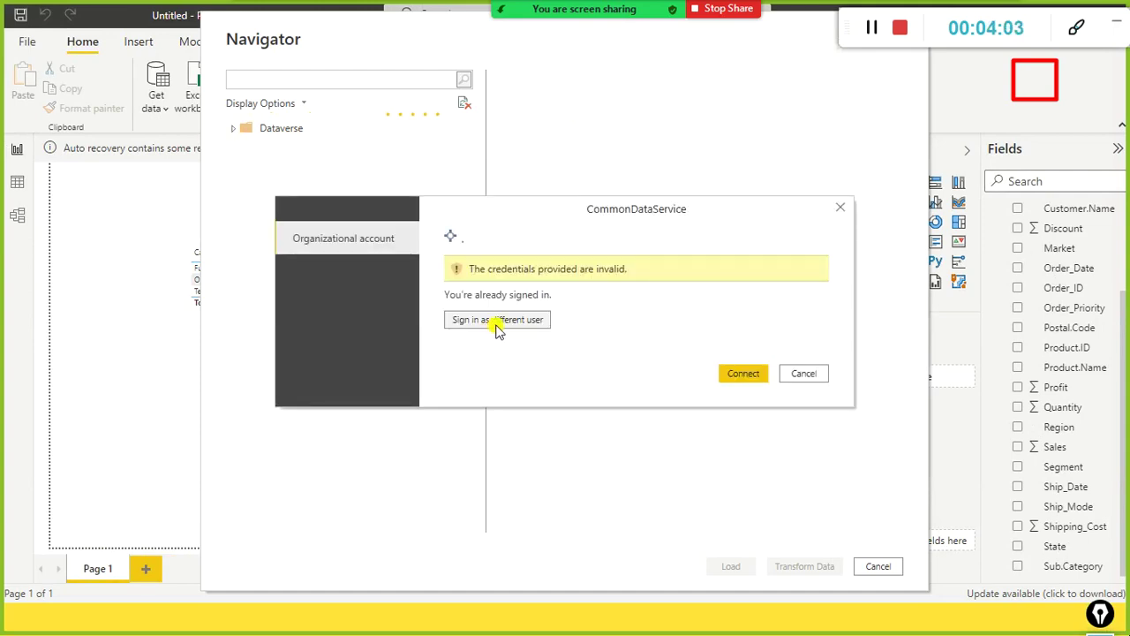
- Try signing in as a different user and connecting, then cancel the CommonDataService prompt
{"action": "left_click", "coordinate": [749, 374]}
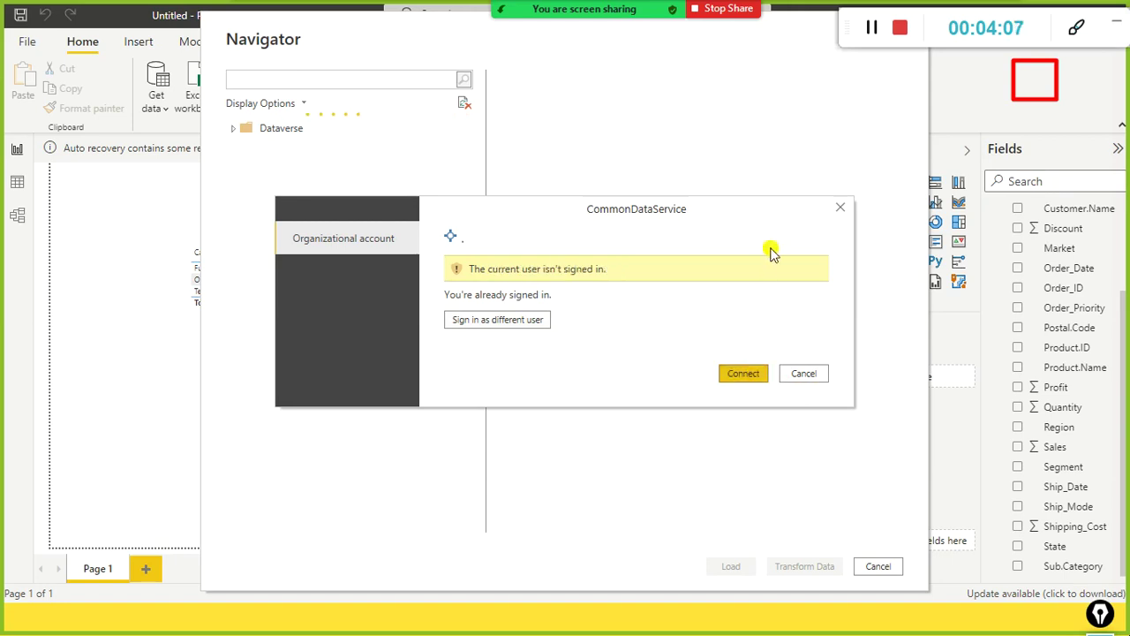
{"action": "left_click", "coordinate": [751, 372]}
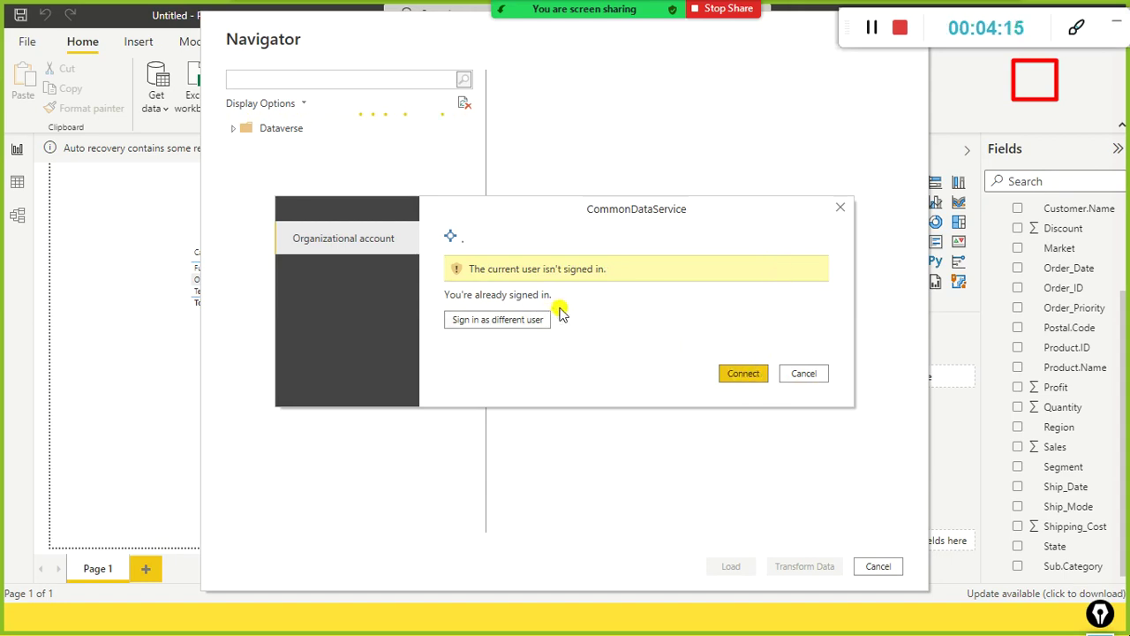
{"action": "left_click", "coordinate": [803, 375]}
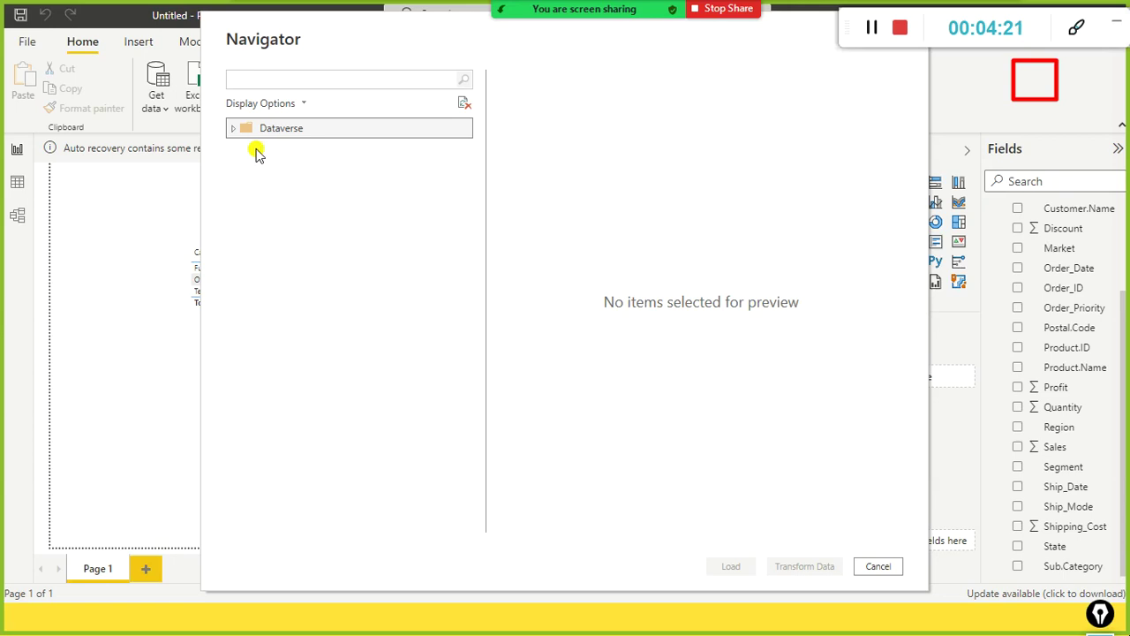
- Reopen the Dataverse sign-in, choose the work account and submit its password
{"action": "left_click", "coordinate": [269, 133]}
{"action": "left_click", "coordinate": [746, 376]}
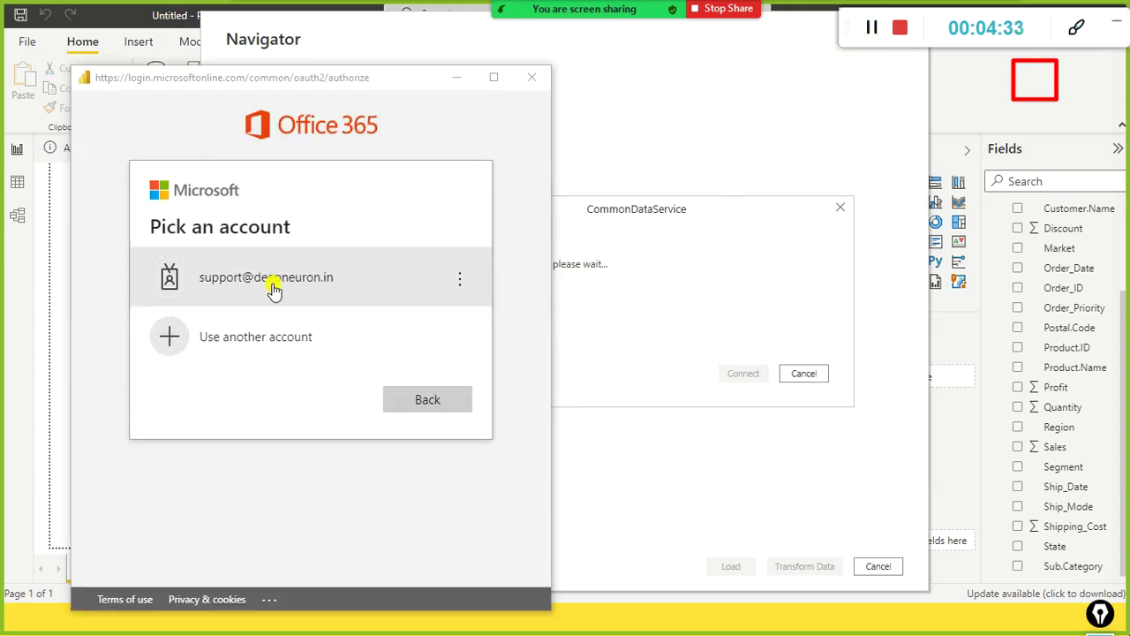
{"action": "left_click", "coordinate": [273, 288]}
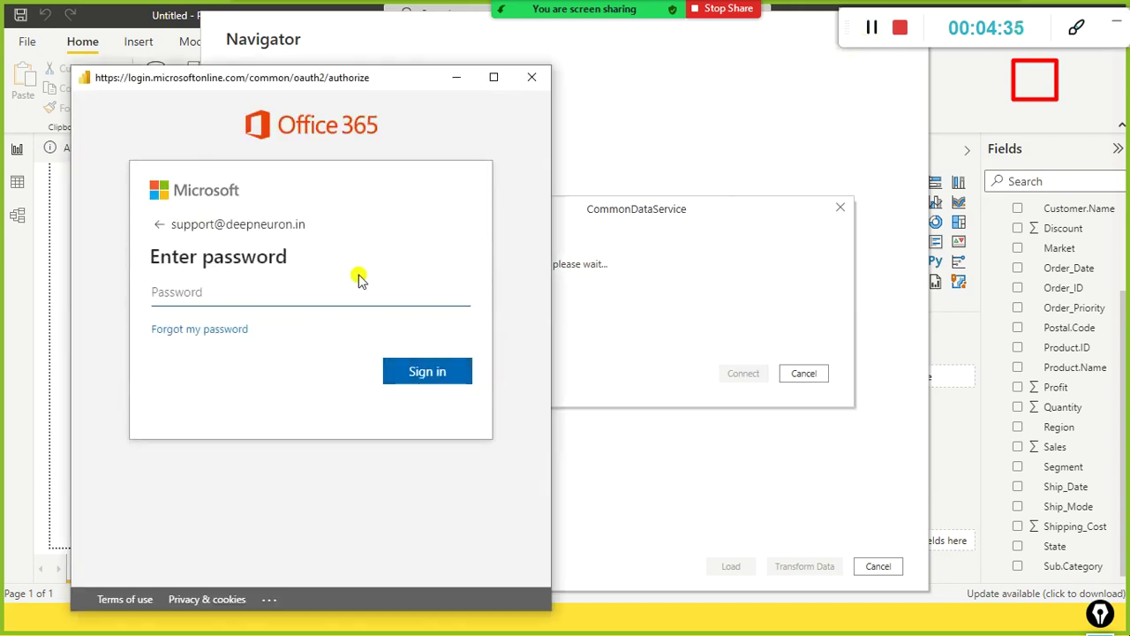
{"action": "type", "text": "********"}
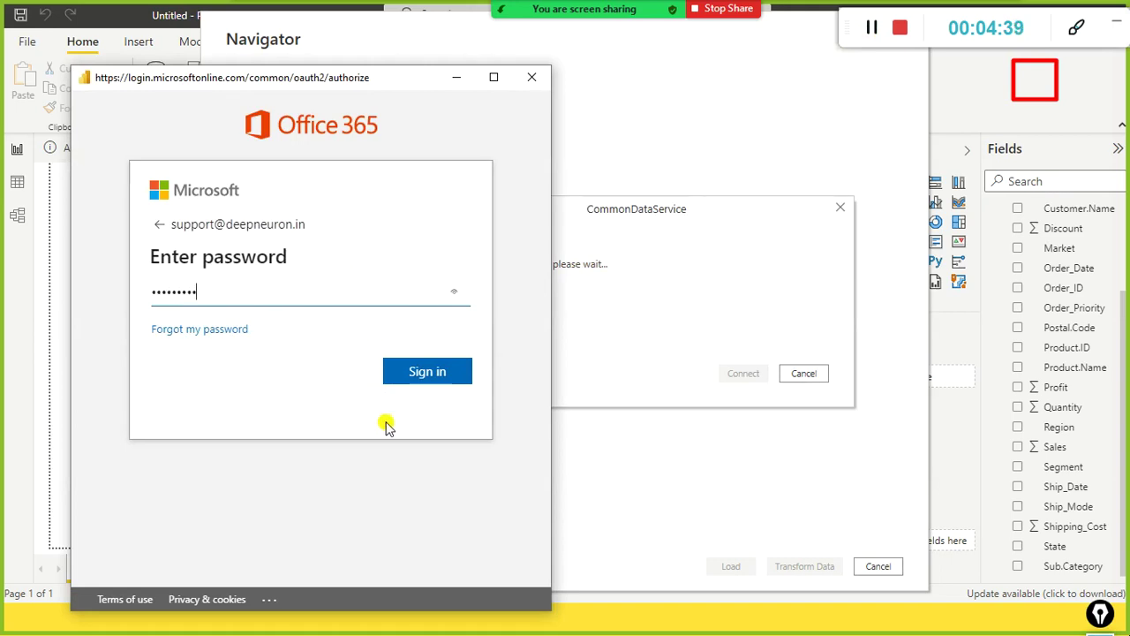
{"action": "left_click", "coordinate": [439, 372]}
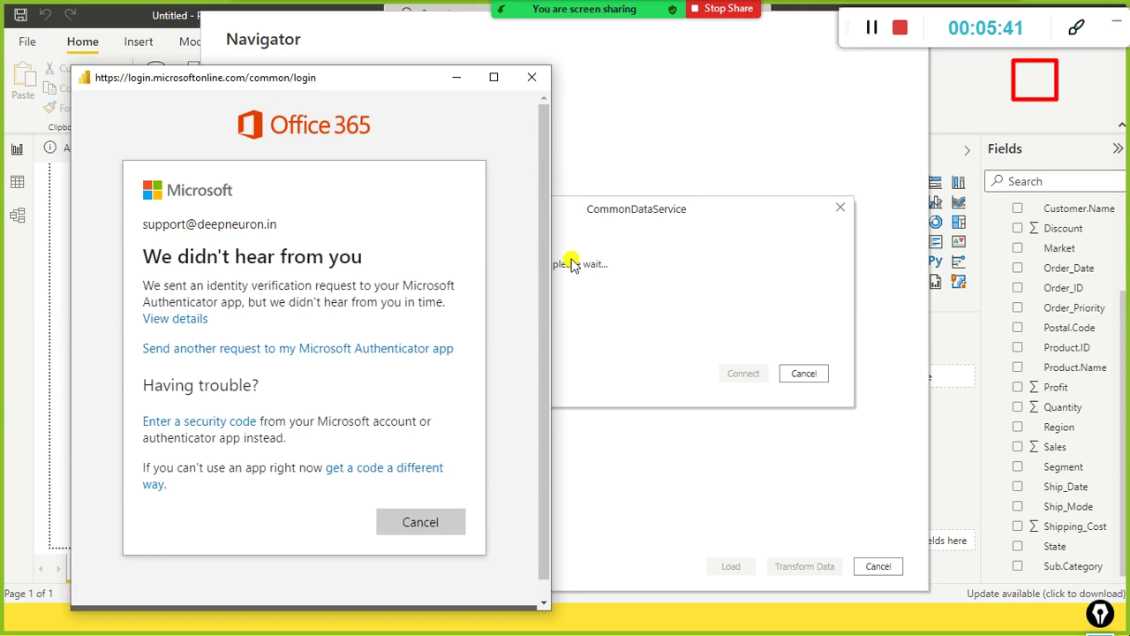
- Abandon the timed-out verification and pick the already signed-in work account
{"action": "mouse_move", "coordinate": [799, 8]}
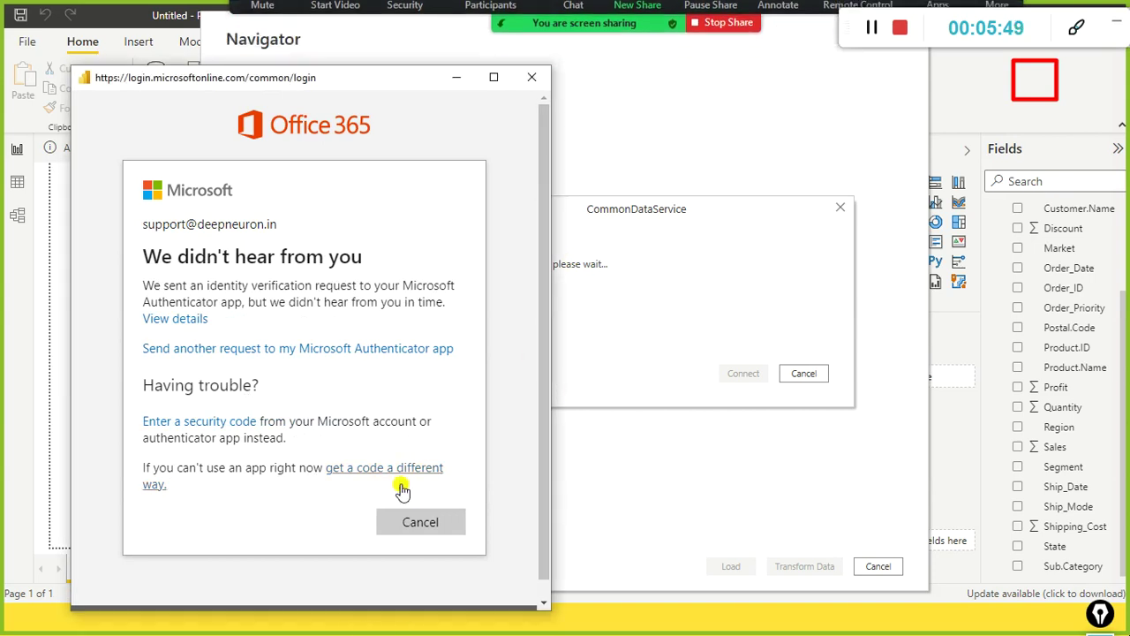
{"action": "left_click", "coordinate": [411, 522]}
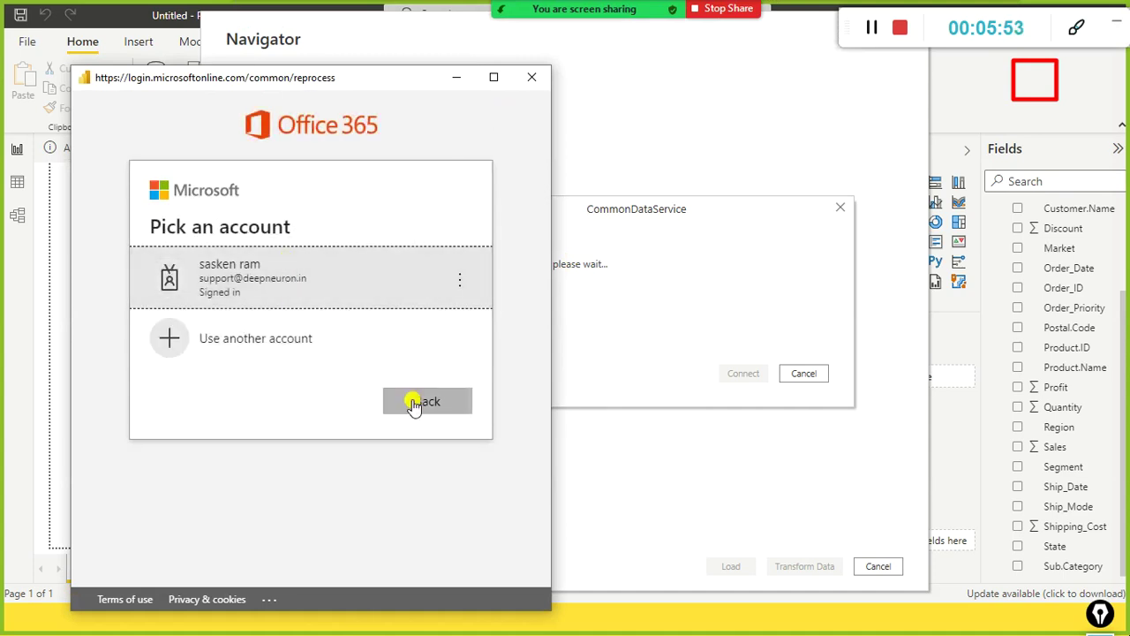
{"action": "left_click", "coordinate": [324, 292]}
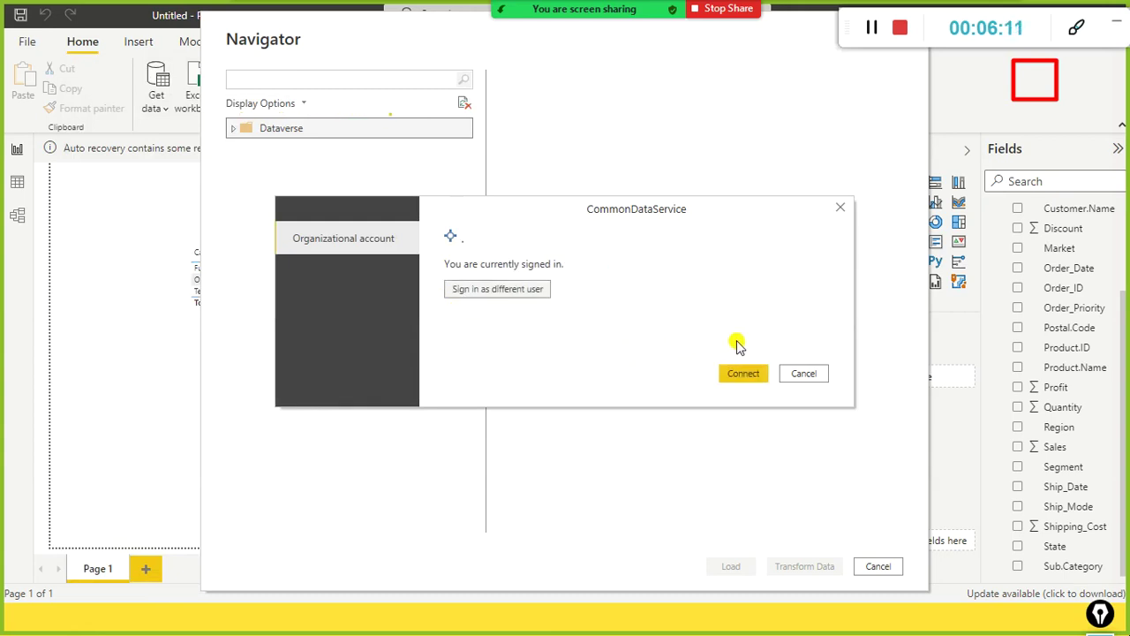
- Connect to Dataverse with the signed-in account to list the org6c9928b9 environment
{"action": "left_click", "coordinate": [748, 381]}
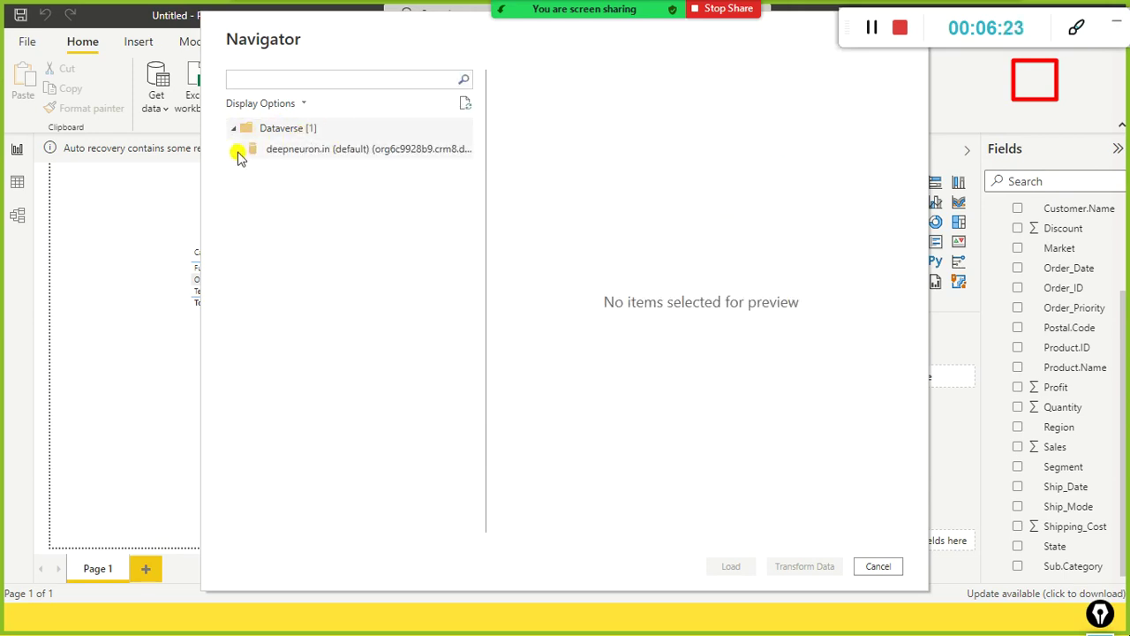
- Back in Chrome, close Session details and go to Dataverse > Tables
{"action": "key", "text": "alt+Tab"}
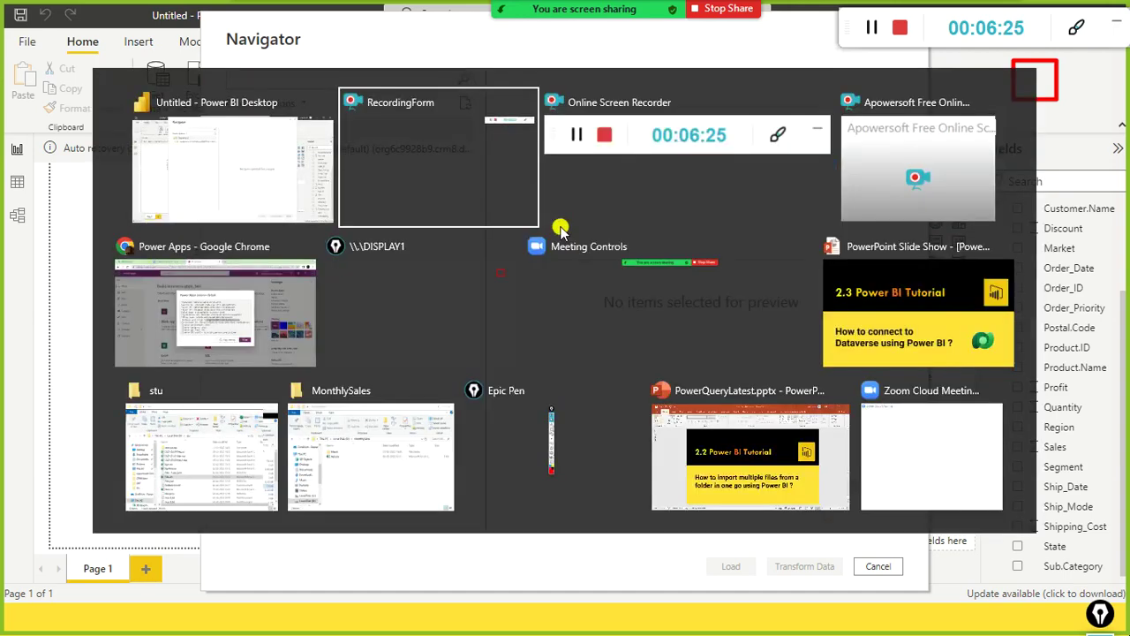
{"action": "key", "text": "alt+Tab"}
{"action": "key", "text": "alt+Tab"}
{"action": "key", "text": "alt+Tab"}
{"action": "key", "text": "alt+Tab"}
{"action": "key", "text": "alt+Tab"}
{"action": "key", "text": "alt+Tab"}
{"action": "key", "text": "alt+Tab"}
{"action": "key", "text": "alt+Tab"}
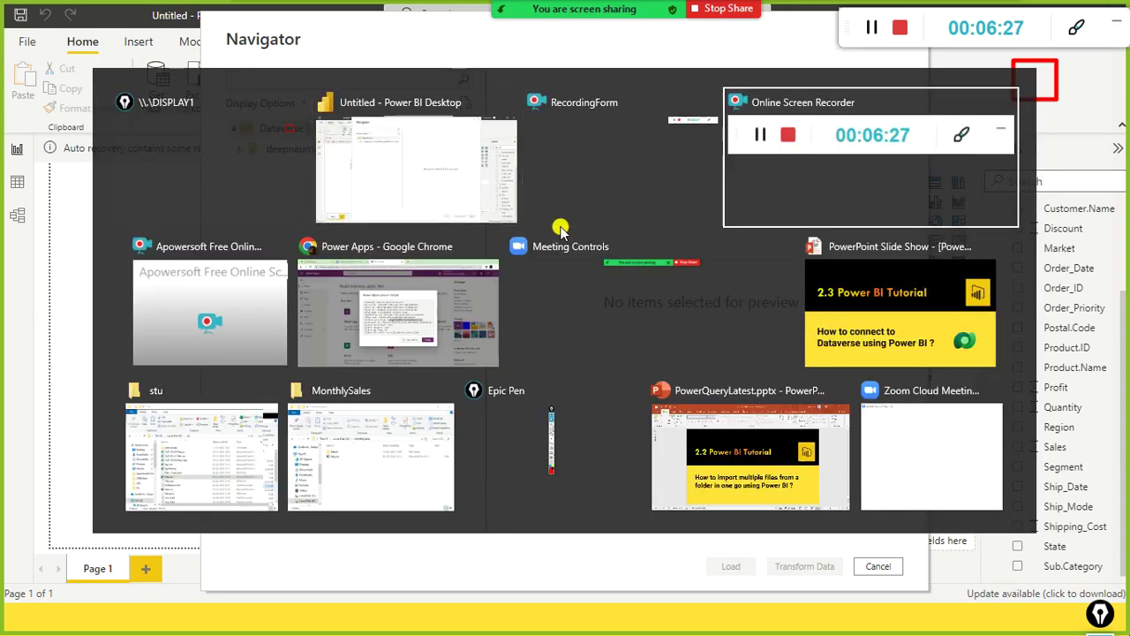
{"action": "key", "text": "alt+Tab"}
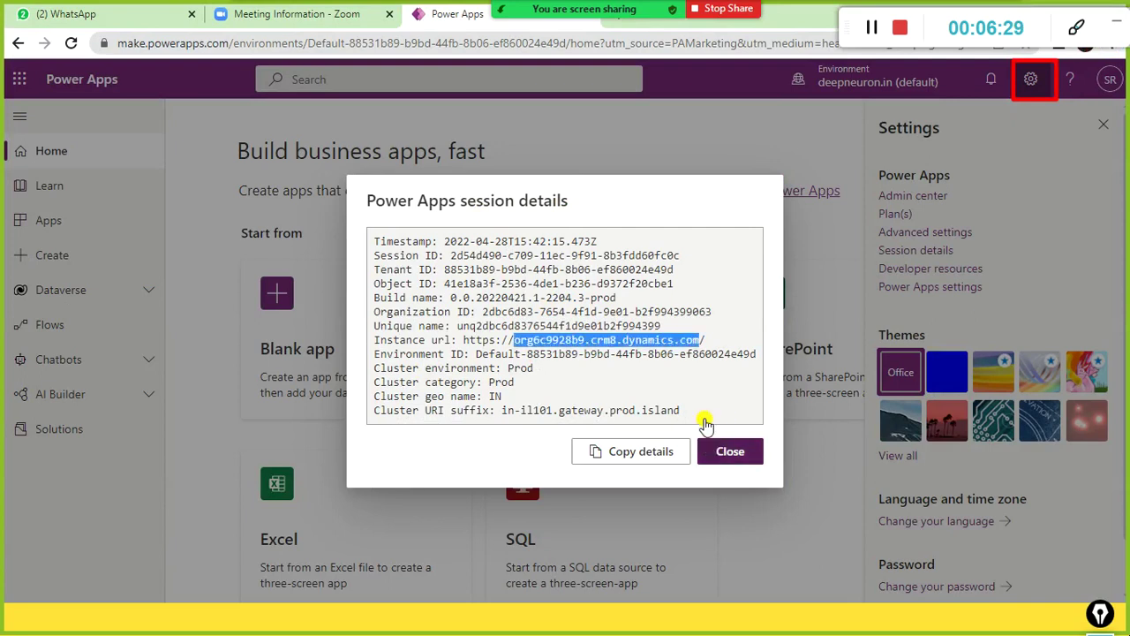
{"action": "left_click", "coordinate": [726, 453]}
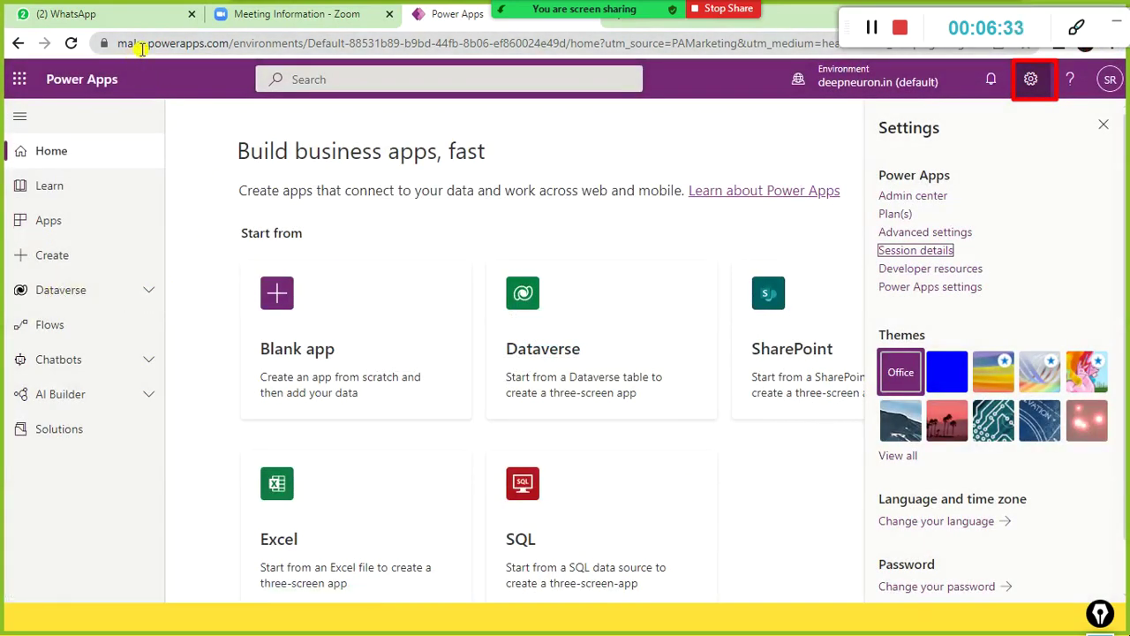
{"action": "left_click", "coordinate": [144, 292]}
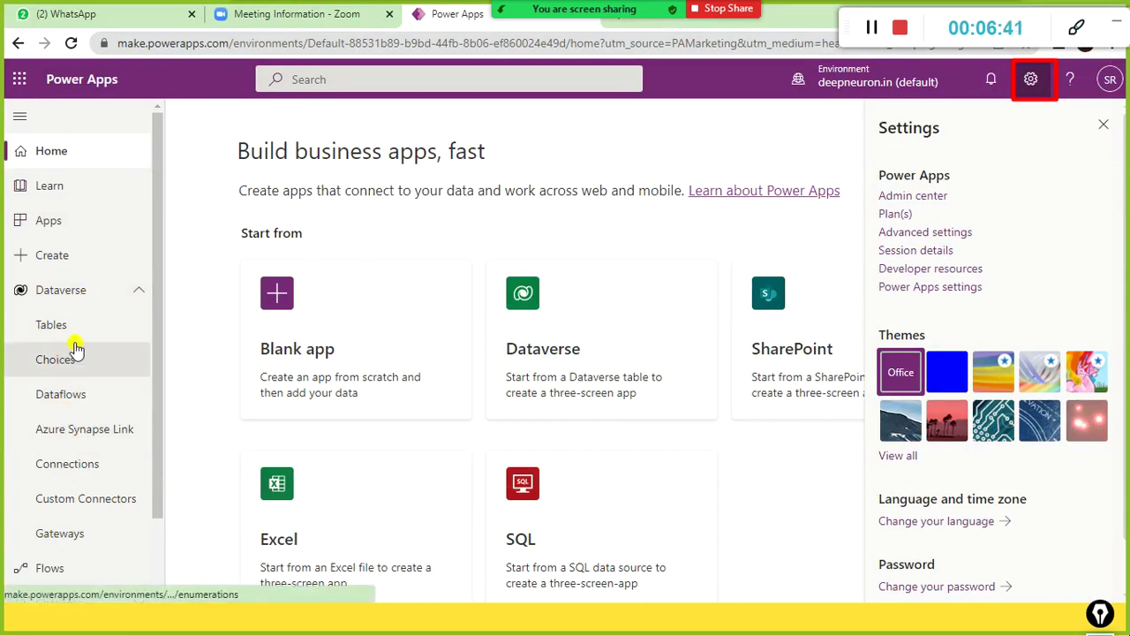
{"action": "left_click", "coordinate": [43, 324]}
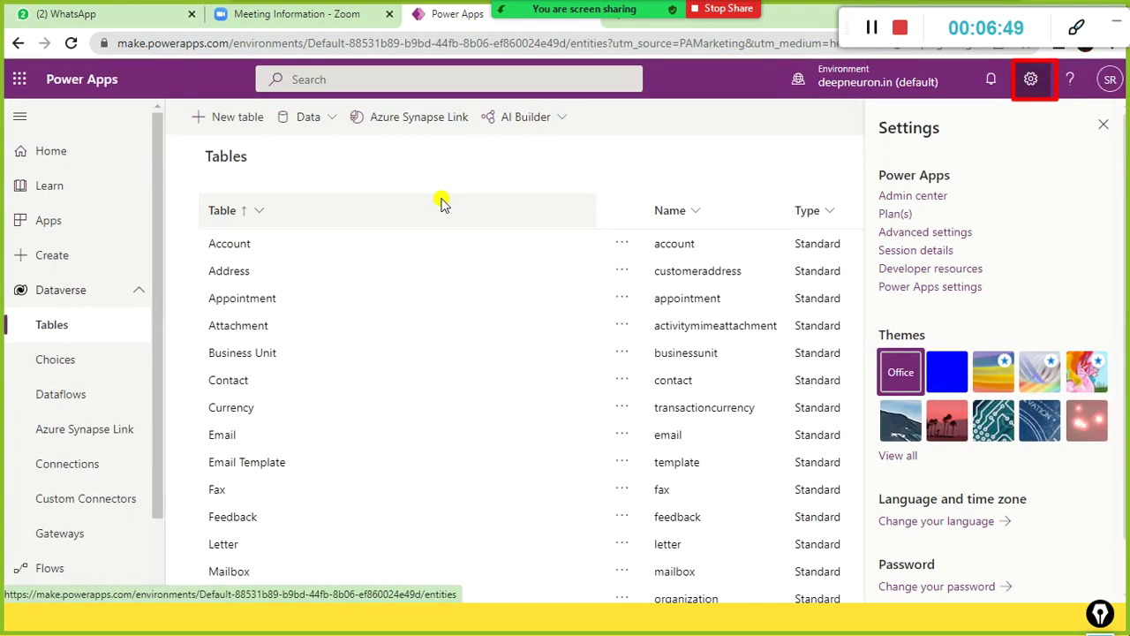
- Try the New table and Get data options, then close them along with the Settings pane
{"action": "left_click", "coordinate": [326, 120]}
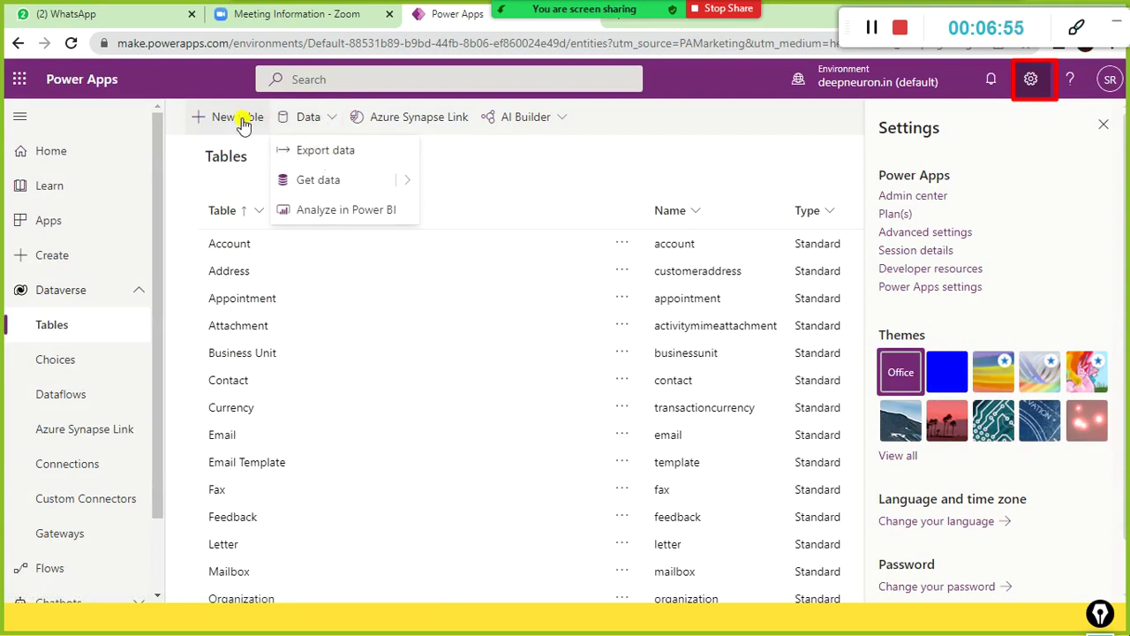
{"action": "left_click", "coordinate": [203, 121]}
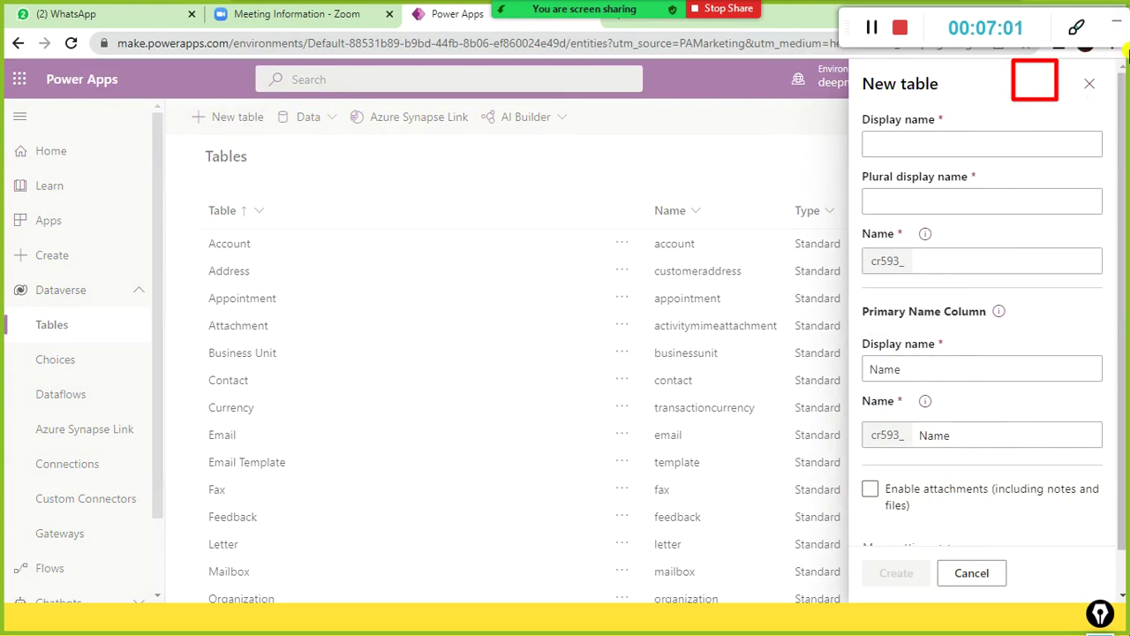
{"action": "left_click", "coordinate": [1095, 85]}
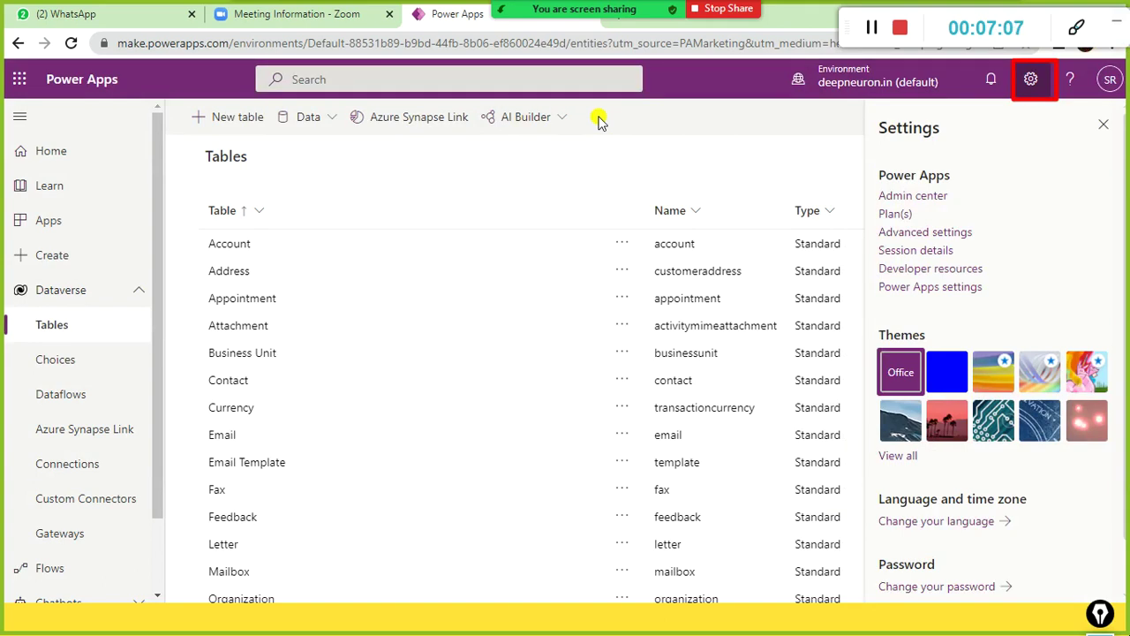
{"action": "left_click", "coordinate": [331, 117]}
{"action": "left_click", "coordinate": [391, 181]}
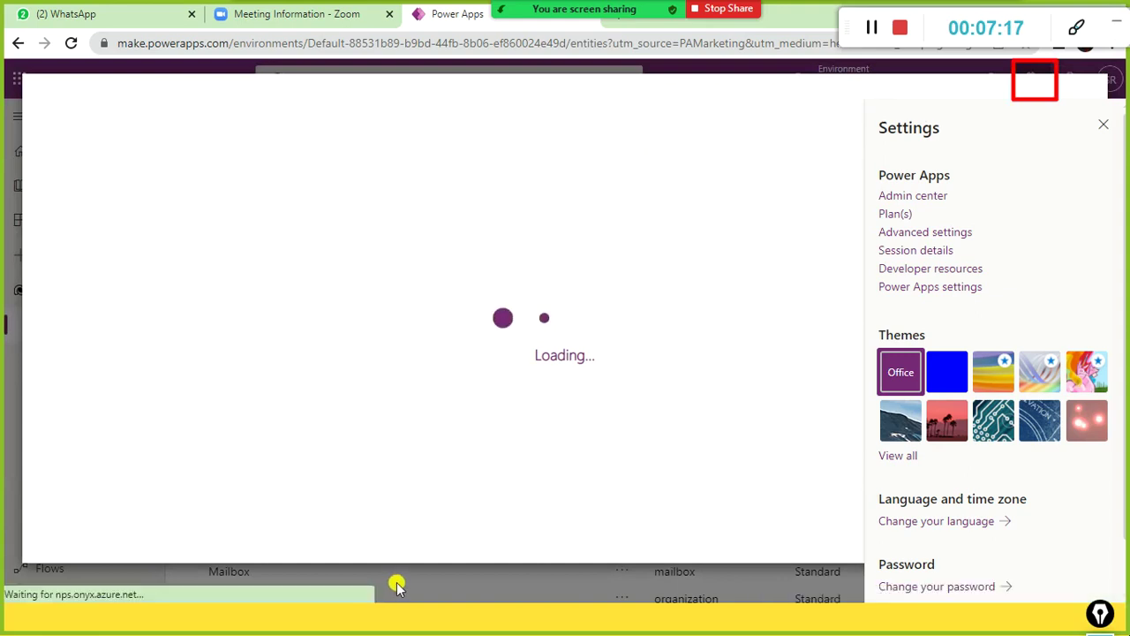
{"action": "left_click", "coordinate": [1099, 131]}
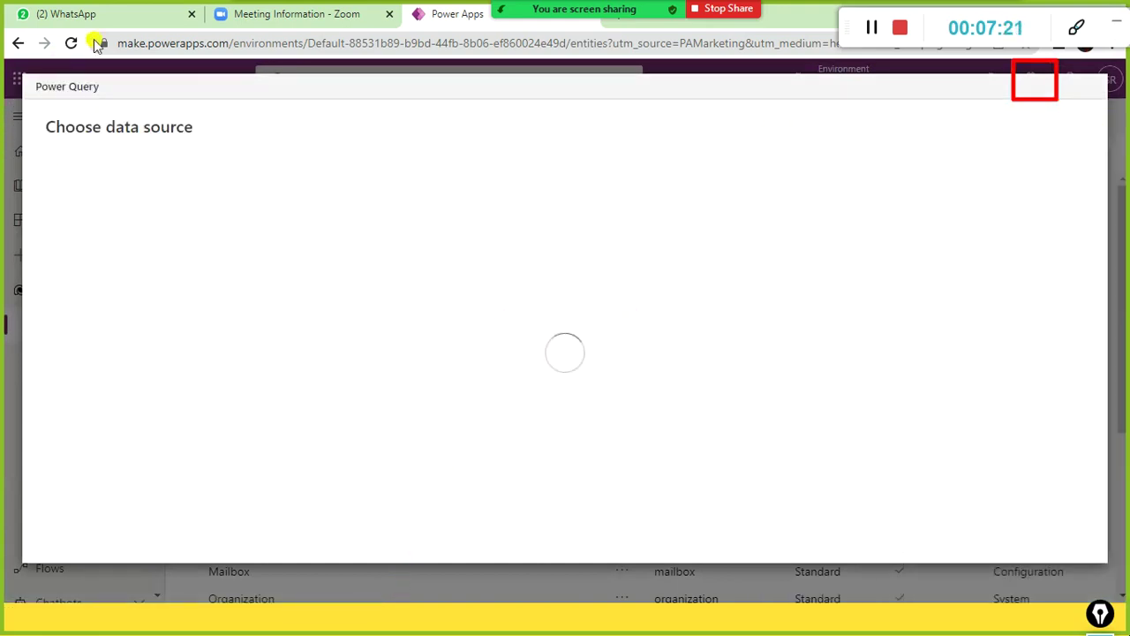
{"action": "left_click", "coordinate": [1098, 88]}
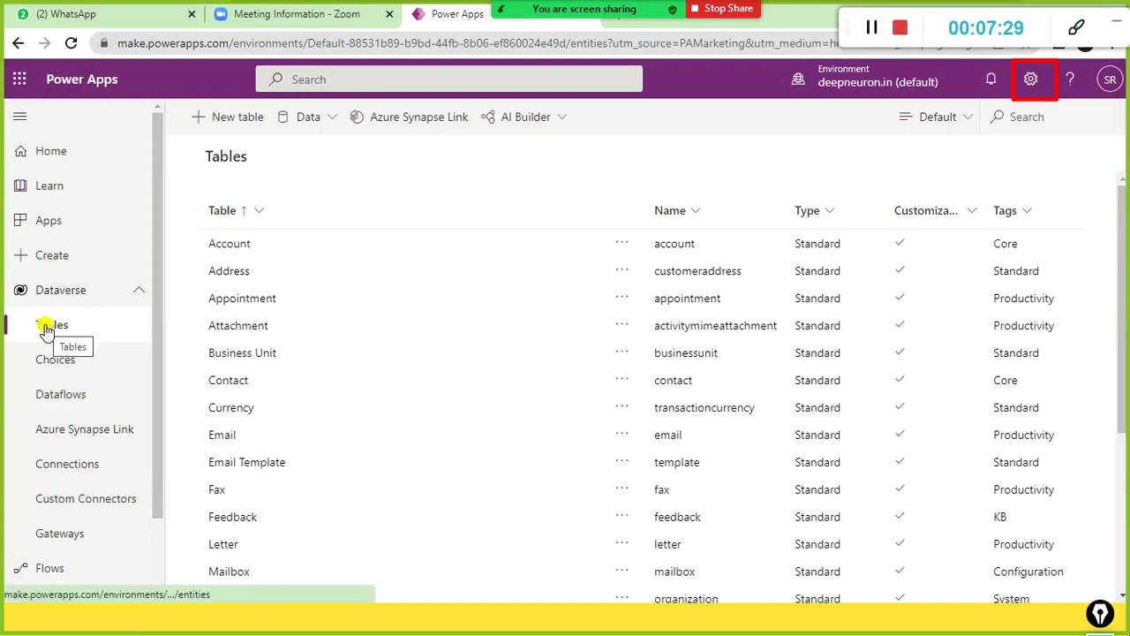
- Open the Account table's details from the Power Apps tables list
{"action": "scroll", "coordinate": [298, 250], "scroll_direction": "down", "scroll_amount": 3}
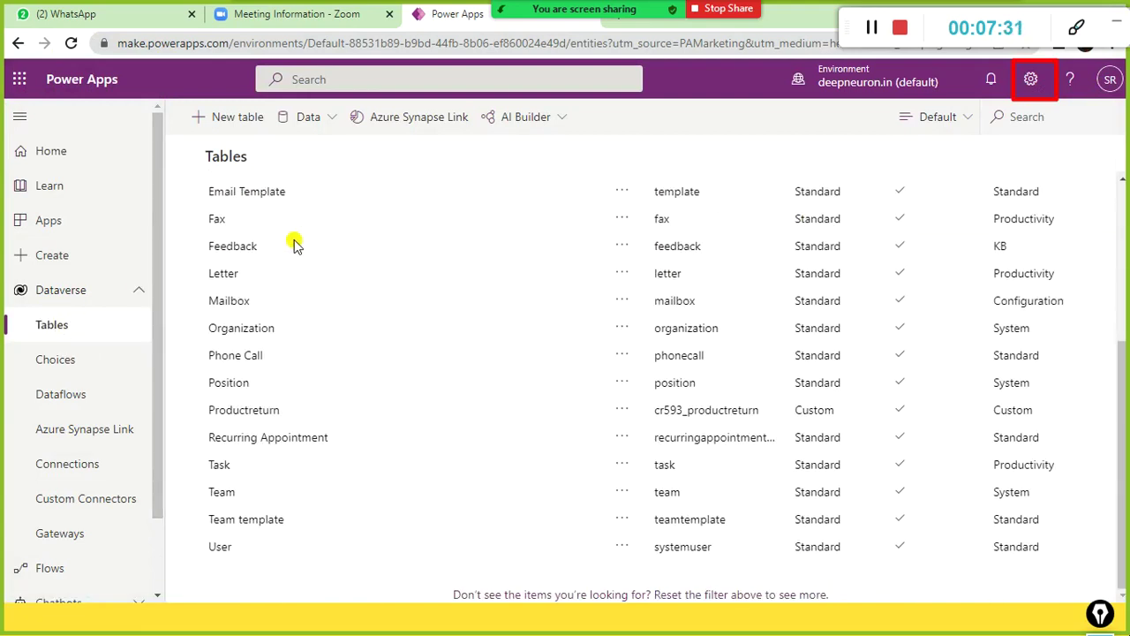
{"action": "scroll", "coordinate": [296, 245], "scroll_direction": "up", "scroll_amount": 3}
{"action": "scroll", "coordinate": [295, 245], "scroll_direction": "up", "scroll_amount": 1}
{"action": "scroll", "coordinate": [262, 246], "scroll_direction": "down", "scroll_amount": 3}
{"action": "scroll", "coordinate": [260, 248], "scroll_direction": "up", "scroll_amount": 3}
{"action": "scroll", "coordinate": [262, 248], "scroll_direction": "up", "scroll_amount": 1}
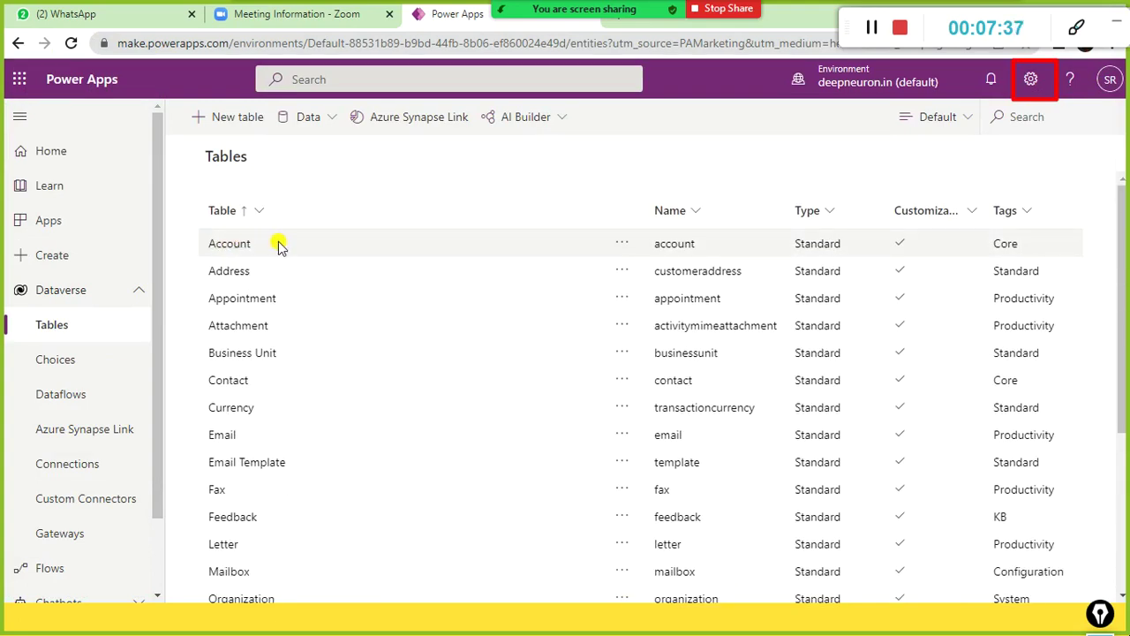
{"action": "left_click", "coordinate": [232, 247]}
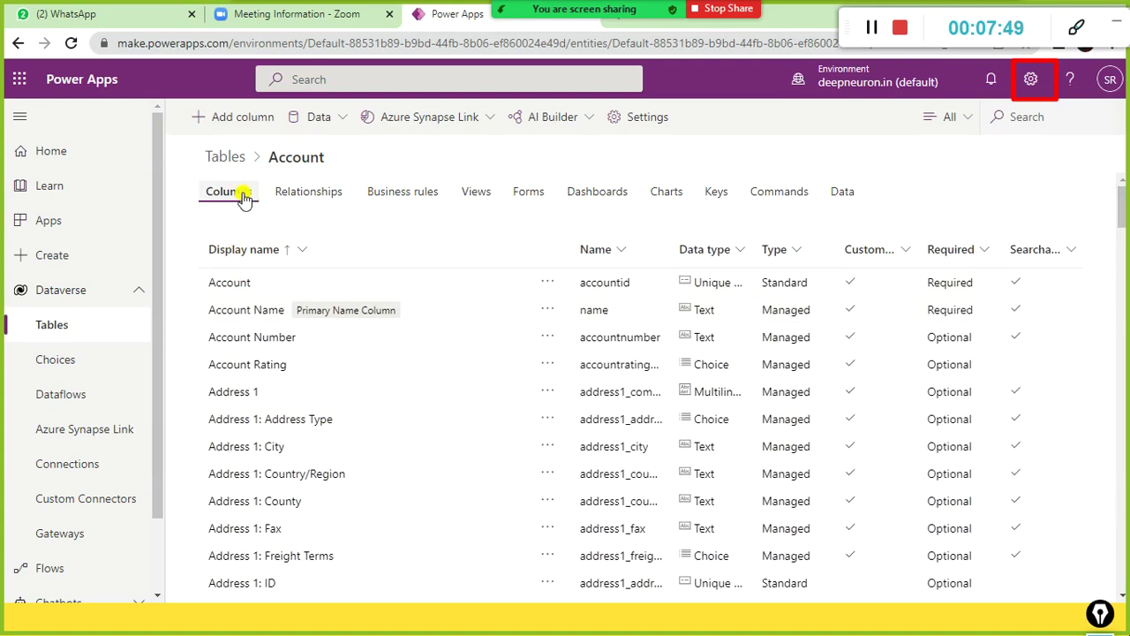
- Review the Account table's relationships, then show its ten sample records on the Data tab
{"action": "scroll", "coordinate": [242, 287], "scroll_direction": "down", "scroll_amount": 5}
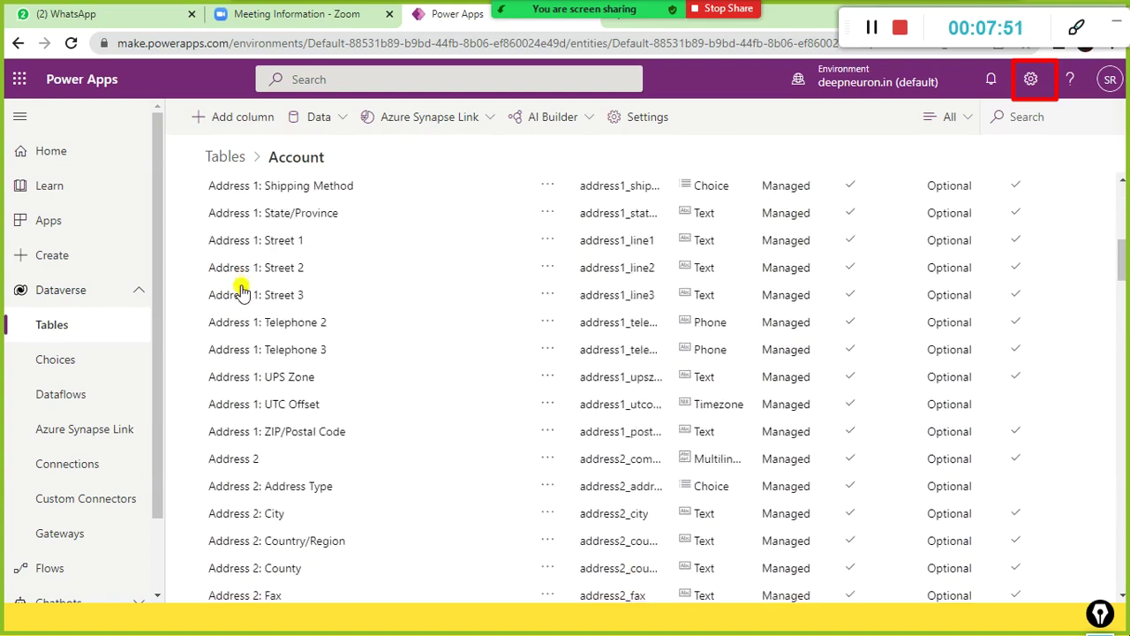
{"action": "scroll", "coordinate": [242, 292], "scroll_direction": "down", "scroll_amount": 10}
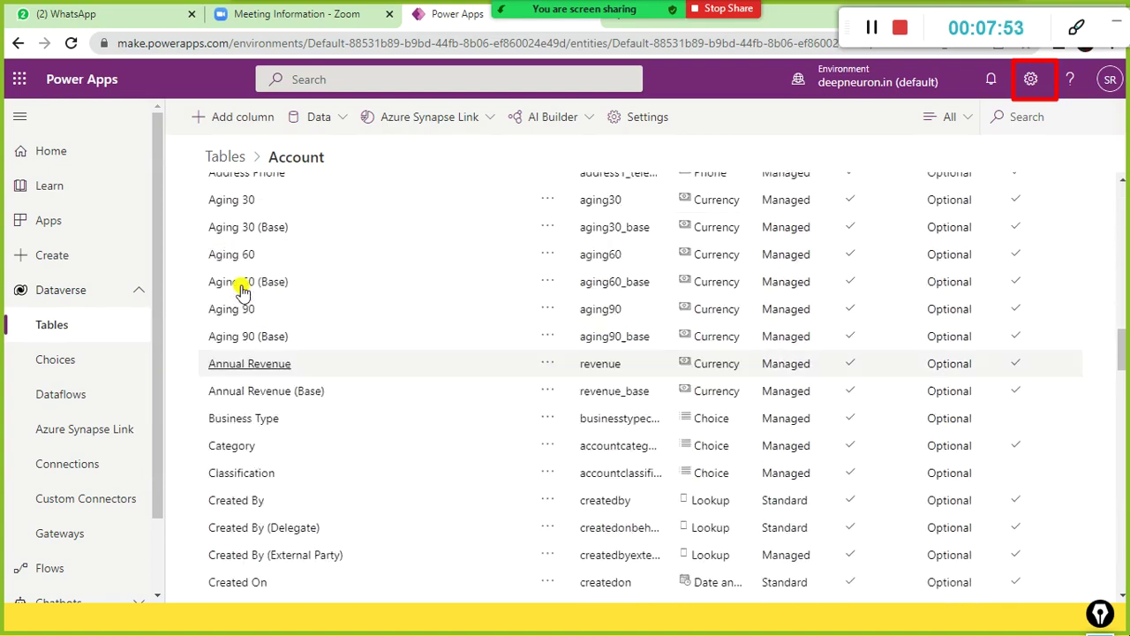
{"action": "scroll", "coordinate": [265, 265], "scroll_direction": "up", "scroll_amount": 15}
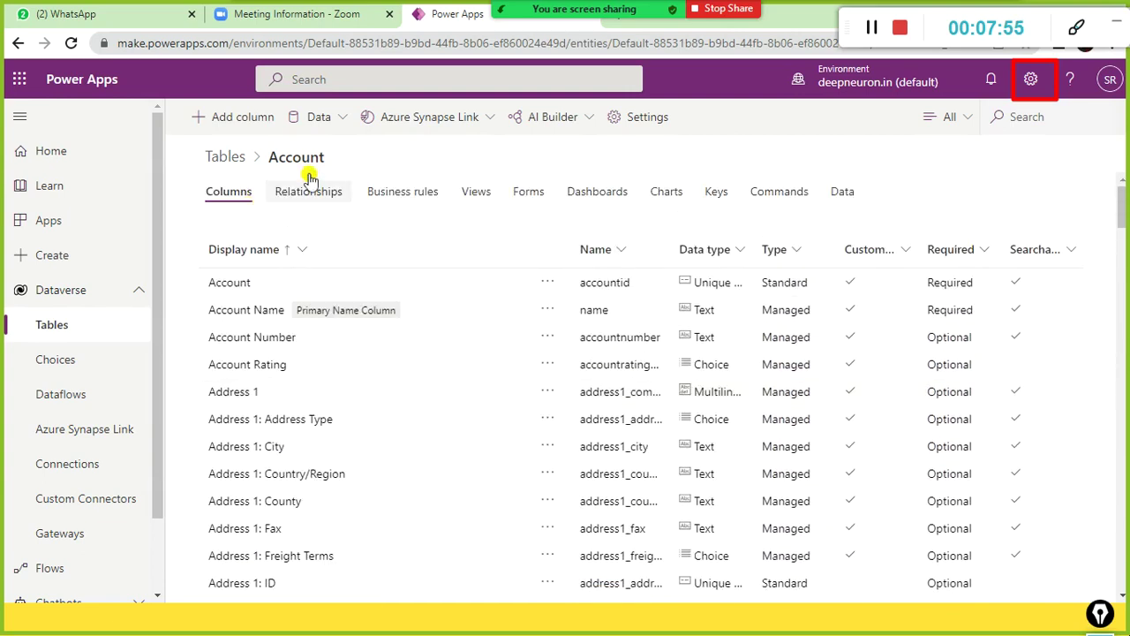
{"action": "left_click", "coordinate": [324, 189]}
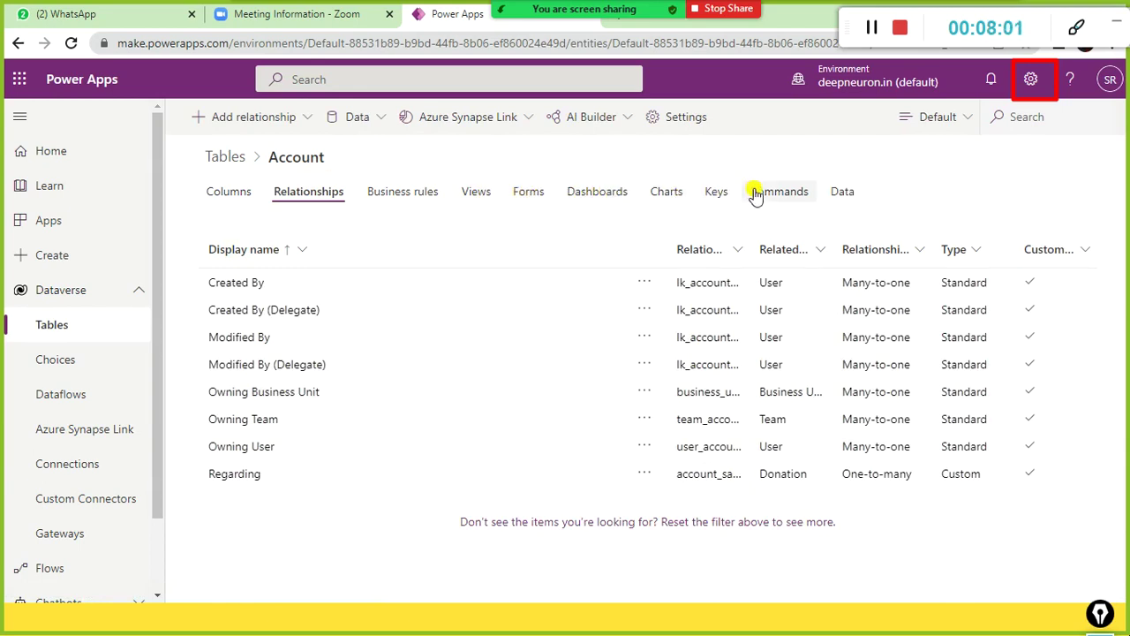
{"action": "left_click", "coordinate": [843, 192]}
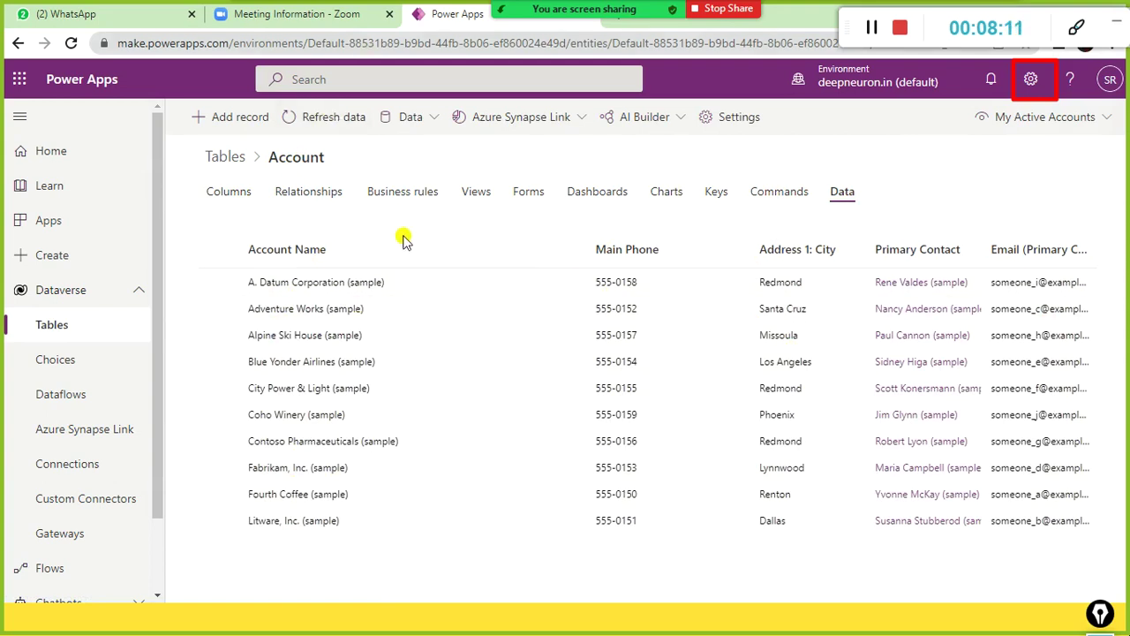
- Expand the Dataverse environment in Power BI's Navigator, revisit Power Apps' tables list, and return
{"action": "key", "text": "alt+Tab"}
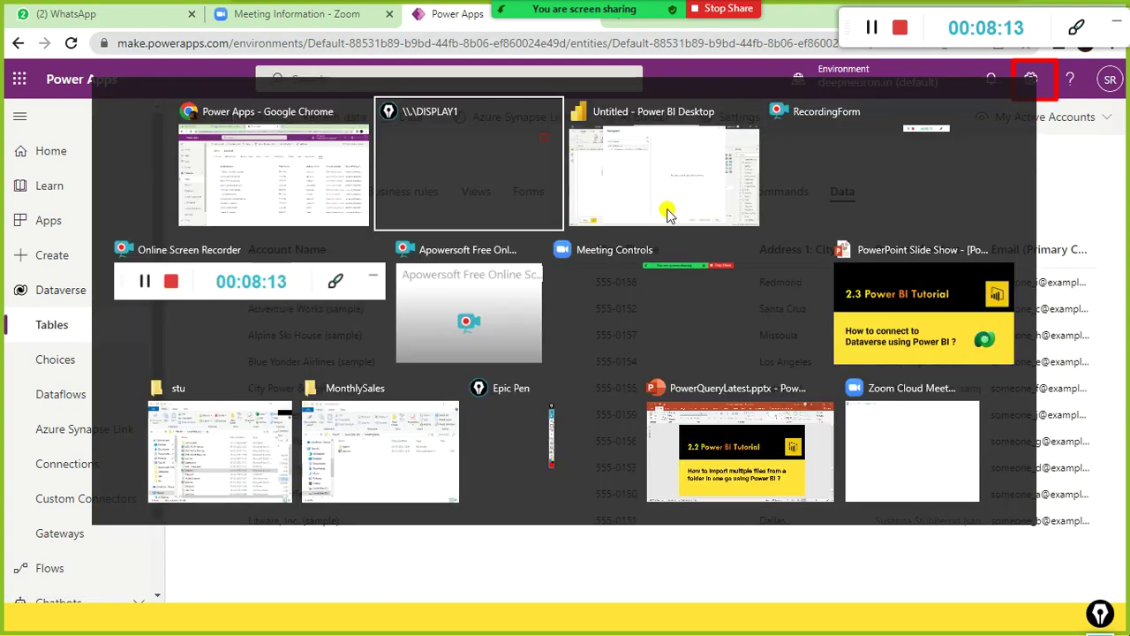
{"action": "left_click", "coordinate": [669, 215]}
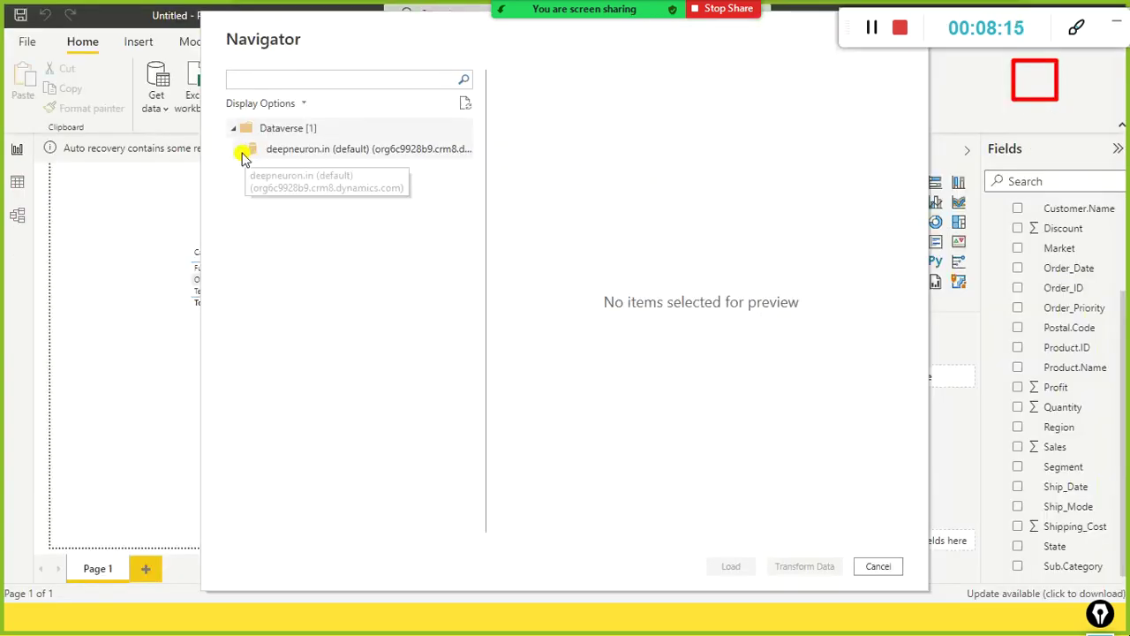
{"action": "left_click", "coordinate": [244, 156]}
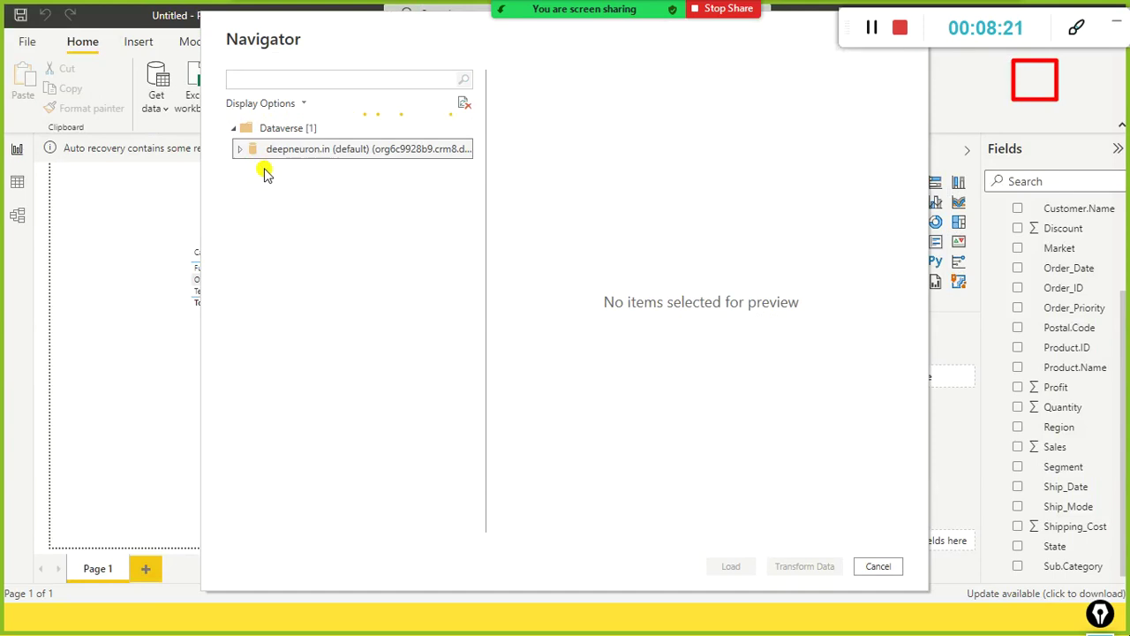
{"action": "key", "text": "alt+Tab"}
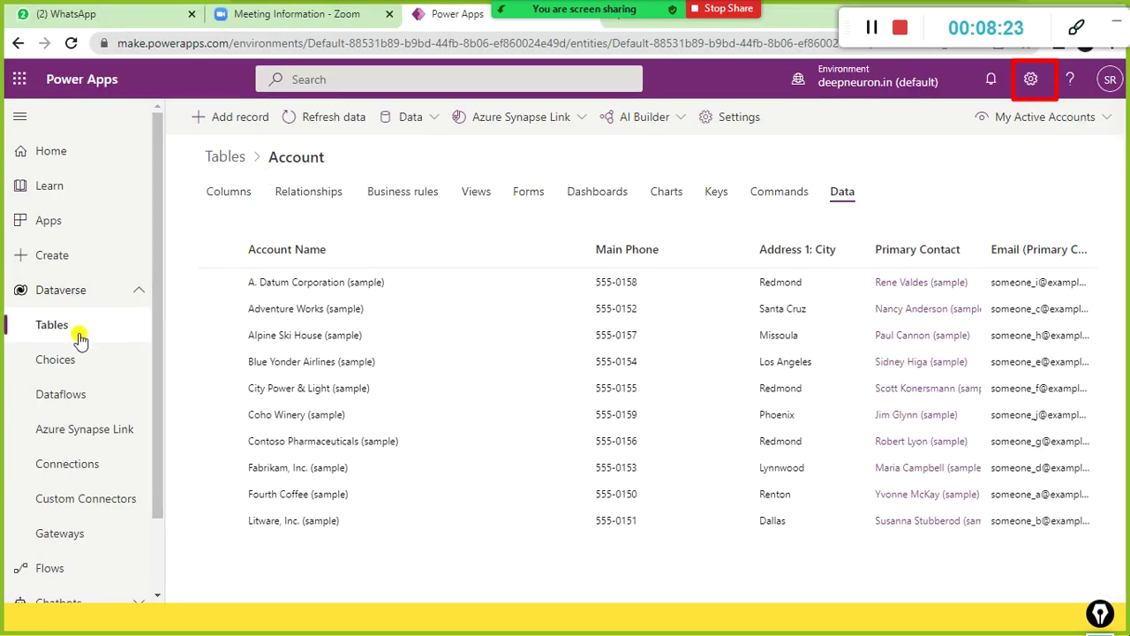
{"action": "left_click", "coordinate": [54, 327]}
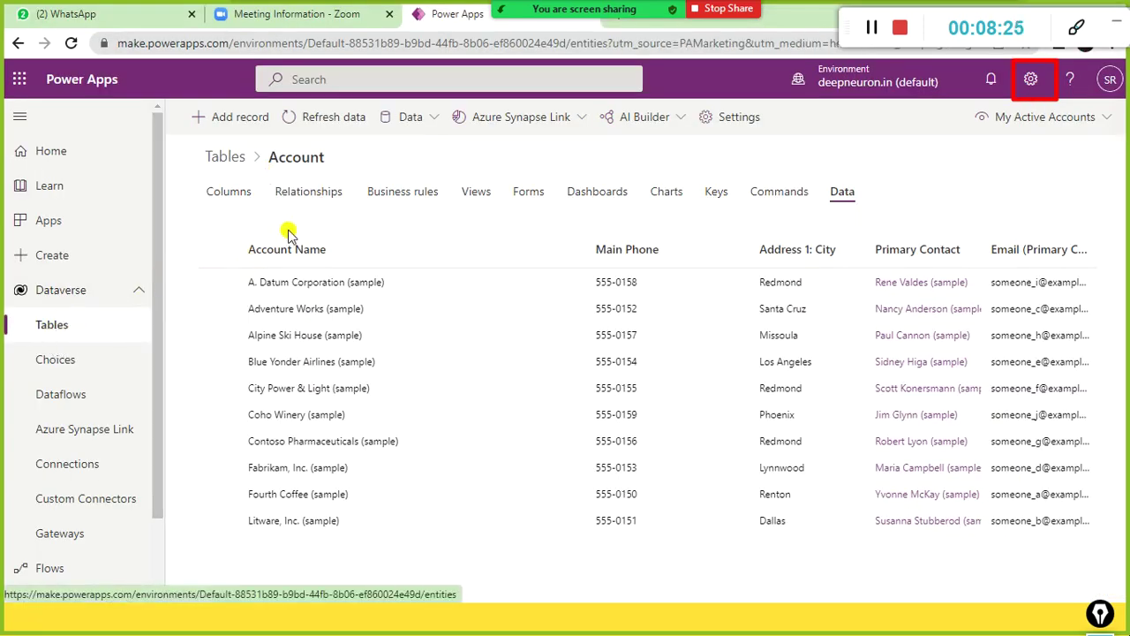
{"action": "scroll", "coordinate": [285, 292], "scroll_direction": "down", "scroll_amount": 3}
{"action": "key", "text": "alt+Tab"}
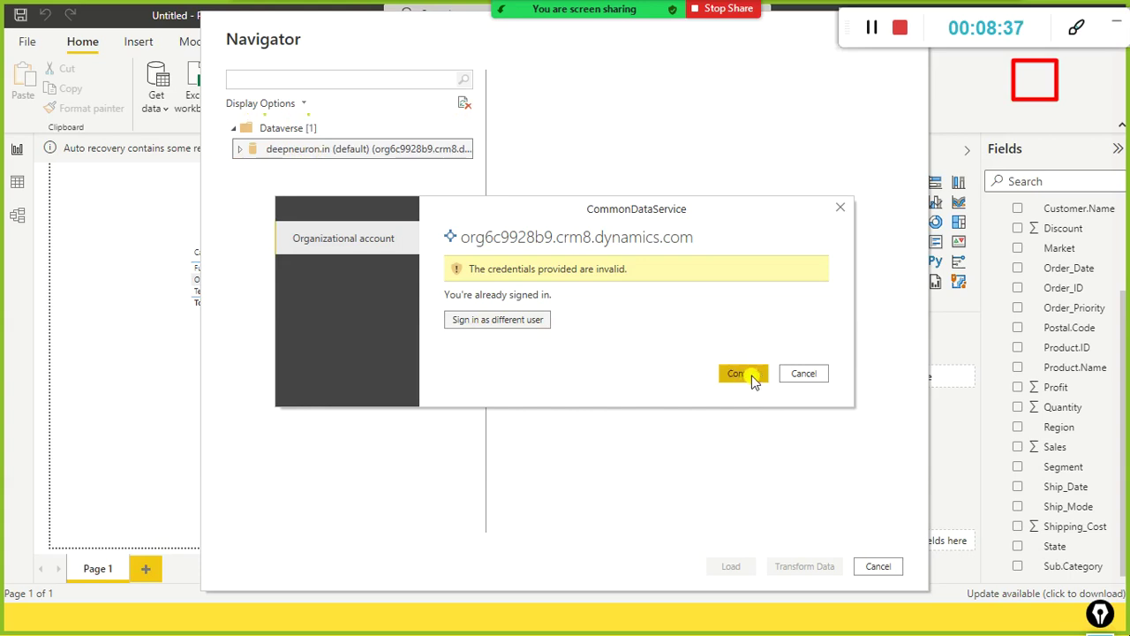
- Dismiss the invalid-credentials prompt, retry the environment, and choose Sign in as different user
{"action": "left_click", "coordinate": [803, 373]}
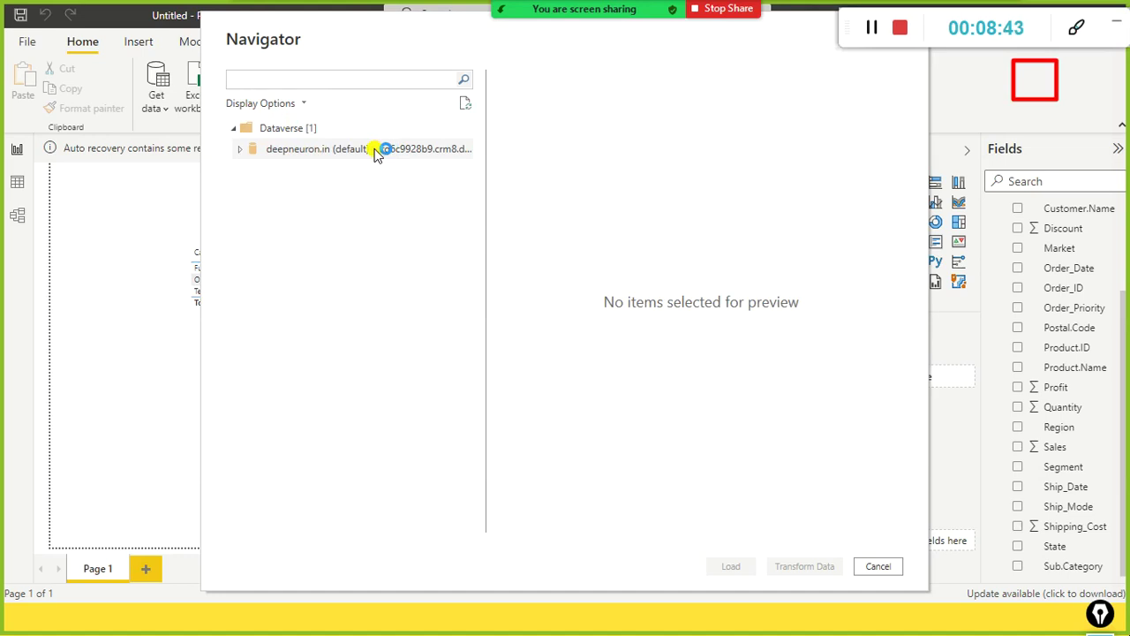
{"action": "left_click", "coordinate": [375, 150]}
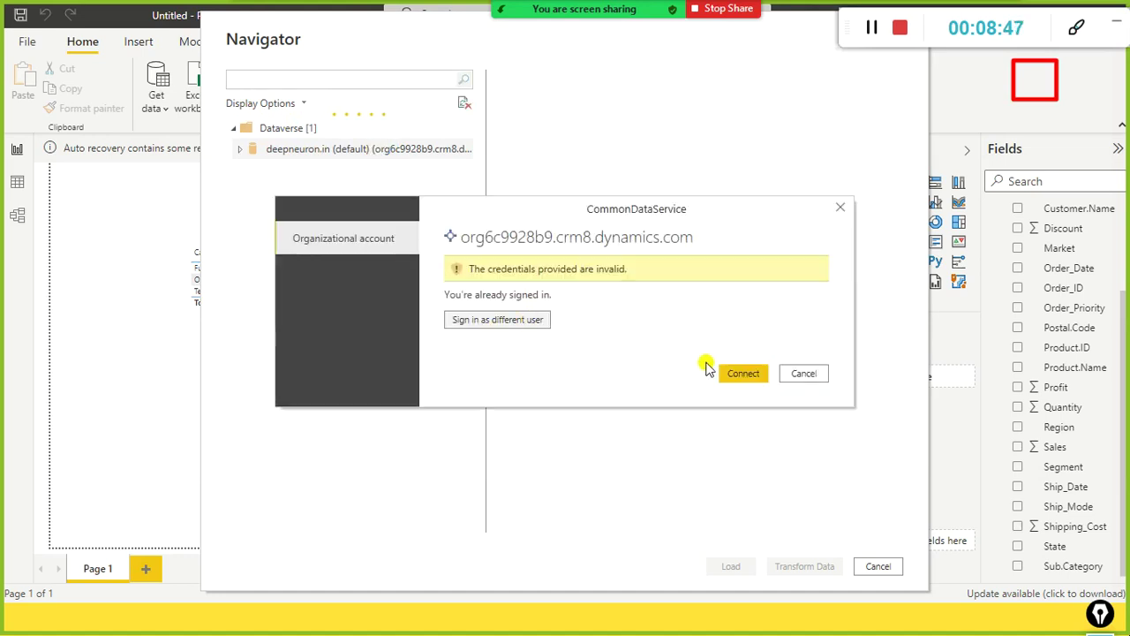
{"action": "left_click", "coordinate": [737, 374]}
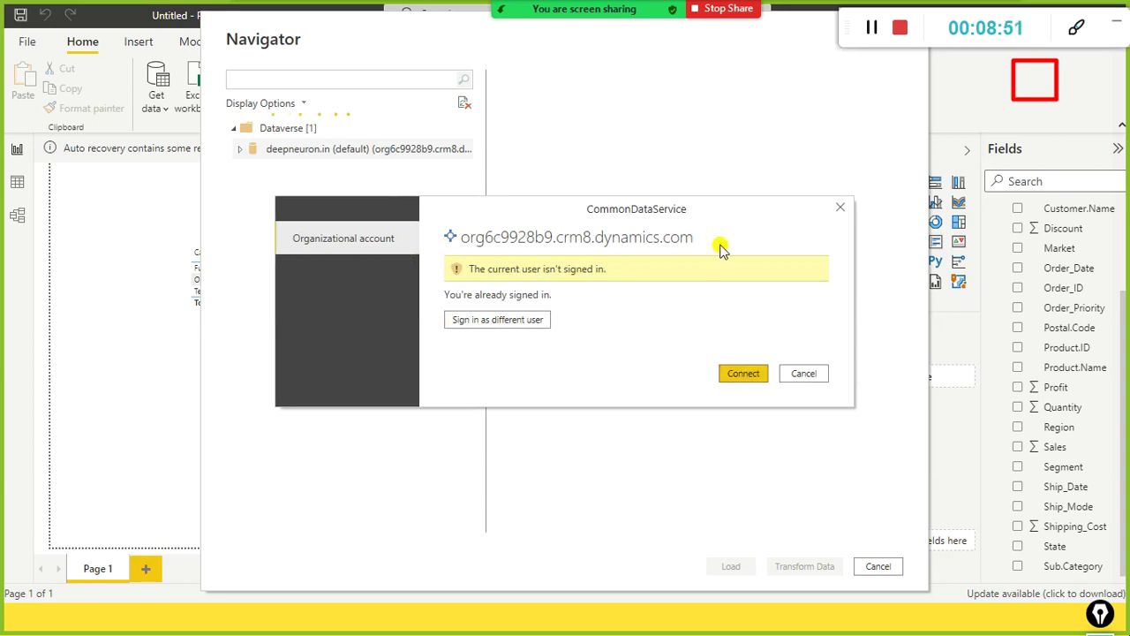
{"action": "left_click", "coordinate": [497, 322]}
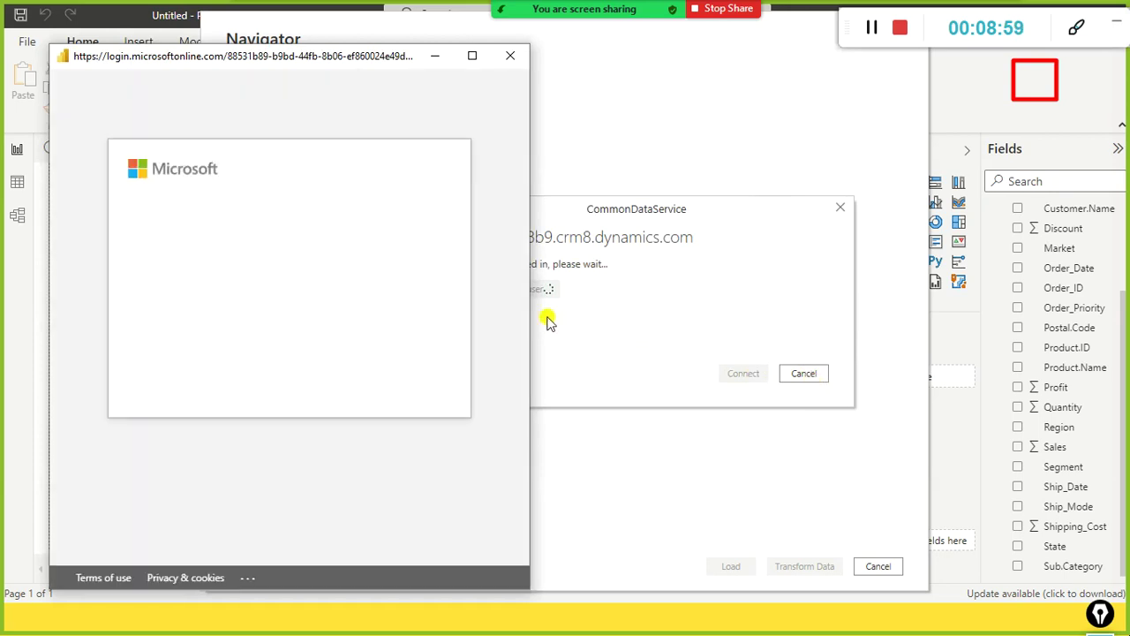
- Sign in with the organizational account, re-entering the password after the first attempt fails
{"action": "left_click", "coordinate": [230, 265]}
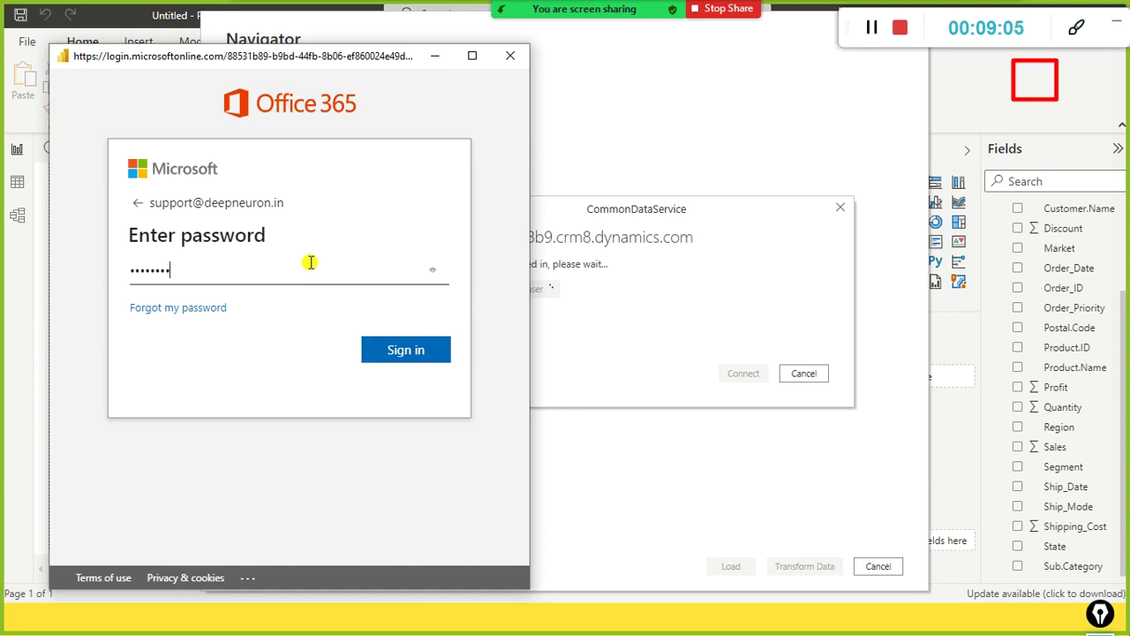
{"action": "key", "text": "Return"}
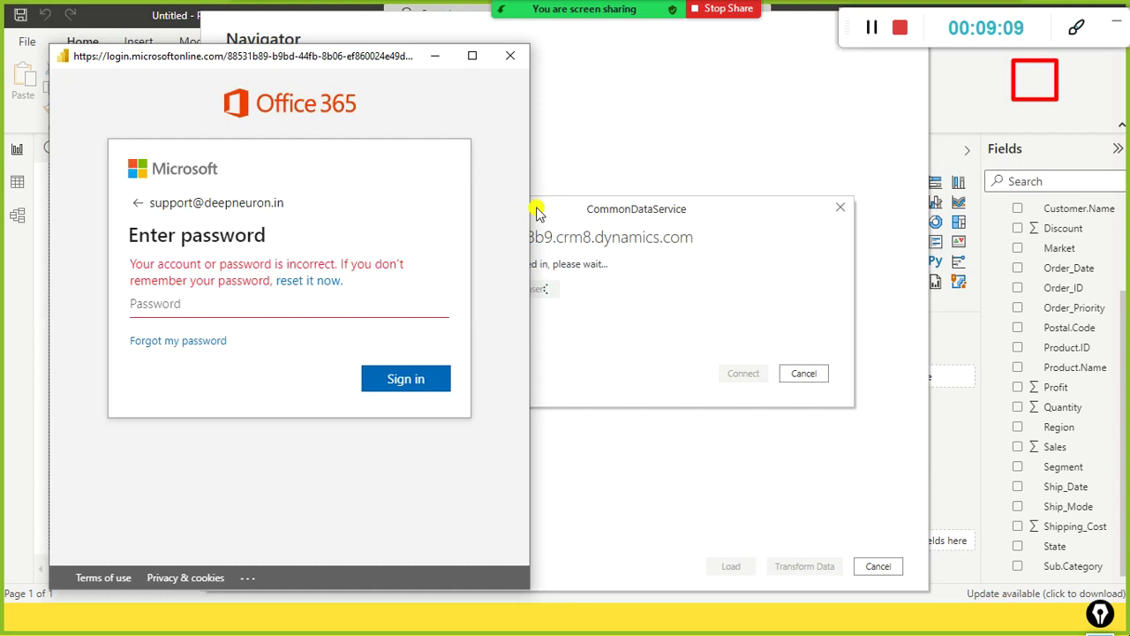
{"action": "type", "text": "••••••"}
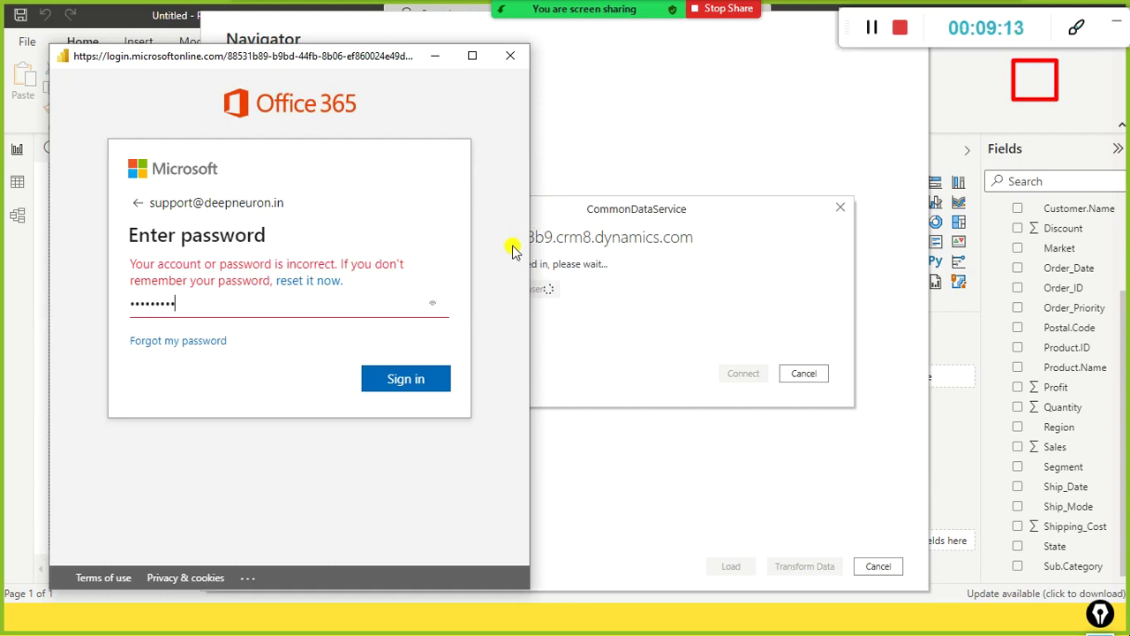
{"action": "left_click", "coordinate": [433, 385]}
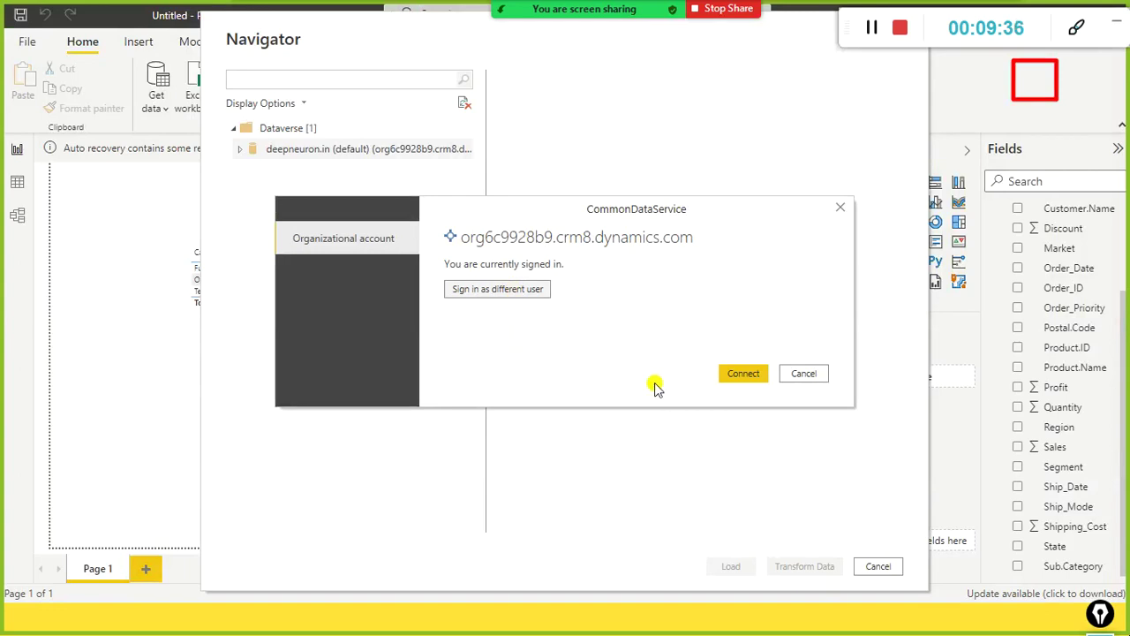
- Connect as the signed-in user, expand the environment, tick the account table and scroll its preview
{"action": "left_click", "coordinate": [729, 378]}
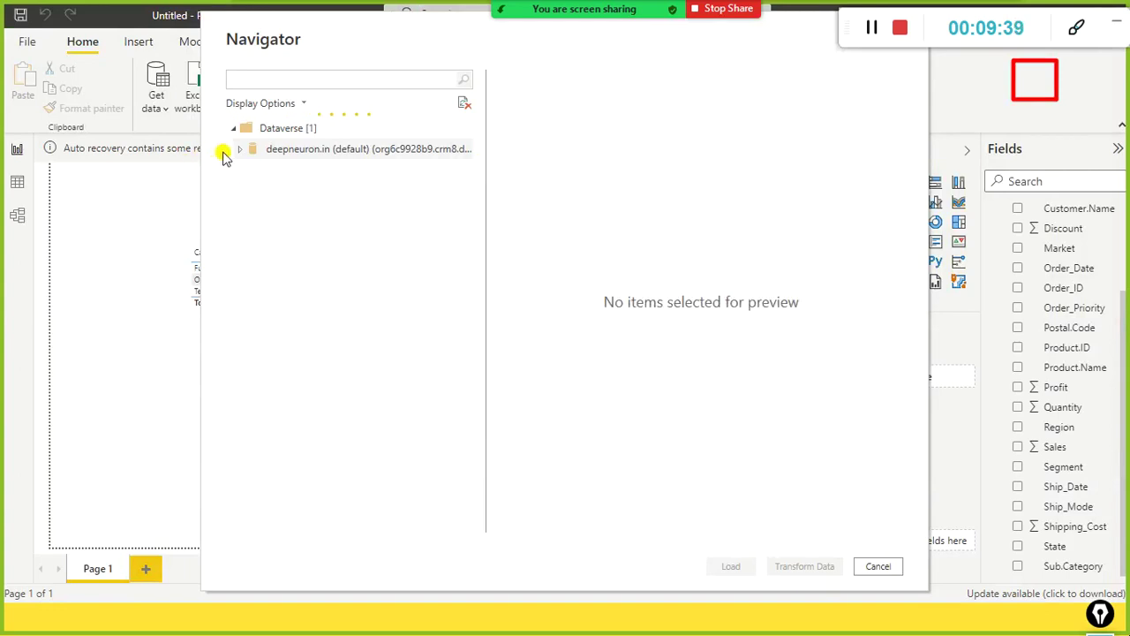
{"action": "left_click", "coordinate": [248, 150]}
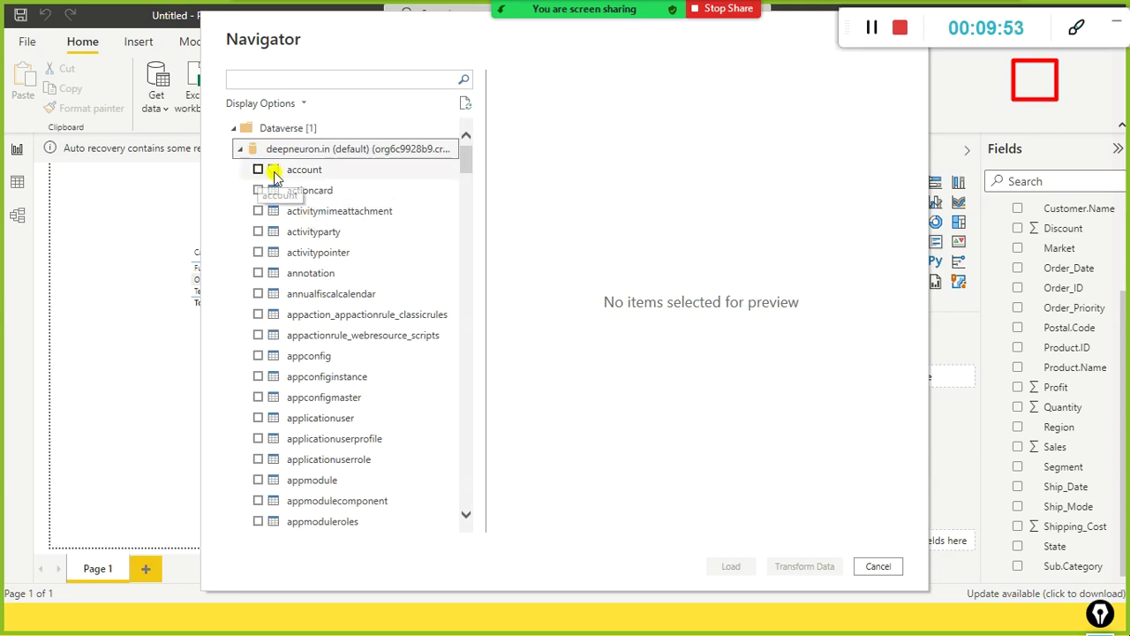
{"action": "scroll", "coordinate": [336, 361], "scroll_direction": "down", "scroll_amount": 3}
{"action": "scroll", "coordinate": [340, 367], "scroll_direction": "up", "scroll_amount": 2}
{"action": "scroll", "coordinate": [340, 367], "scroll_direction": "up", "scroll_amount": 2}
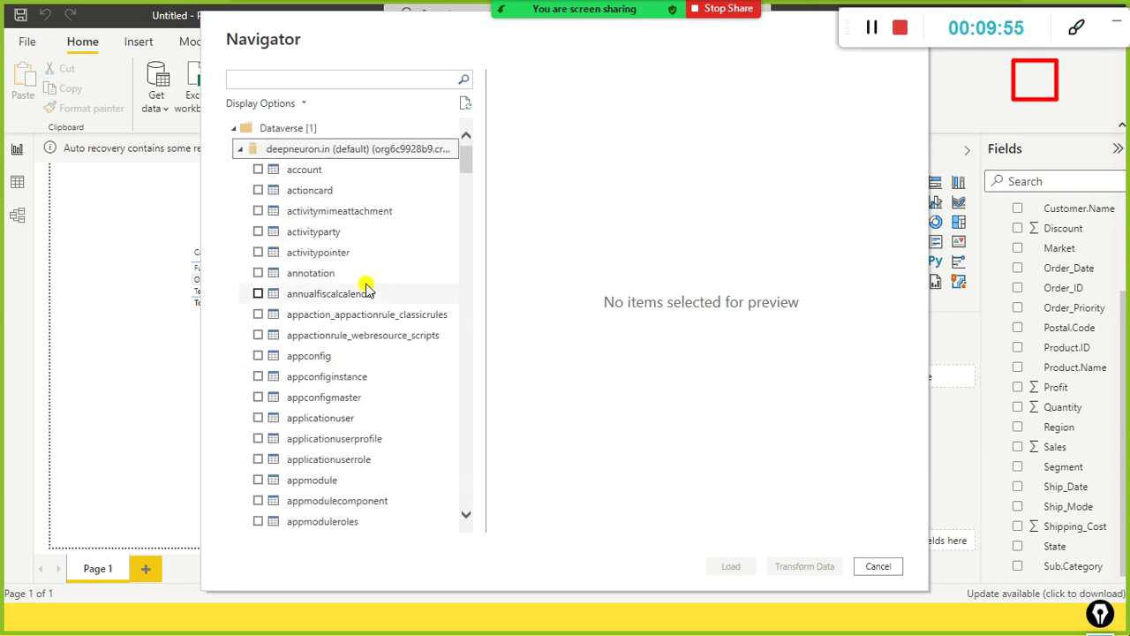
{"action": "left_click", "coordinate": [257, 171]}
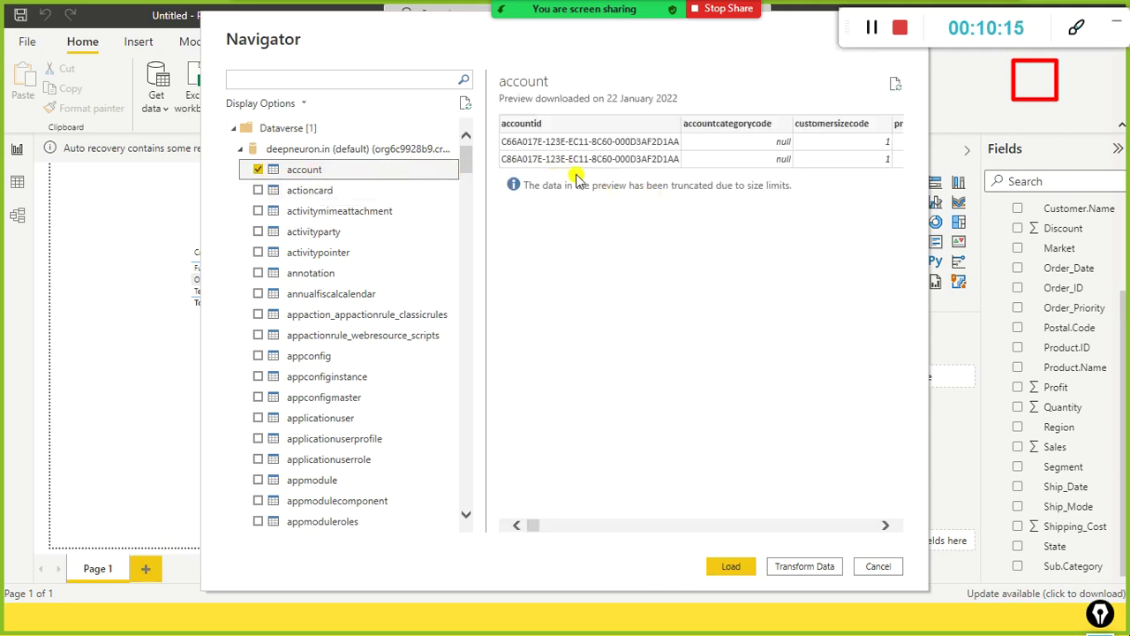
{"action": "left_click_drag", "start_coordinate": [534, 526], "coordinate": [927, 530]}
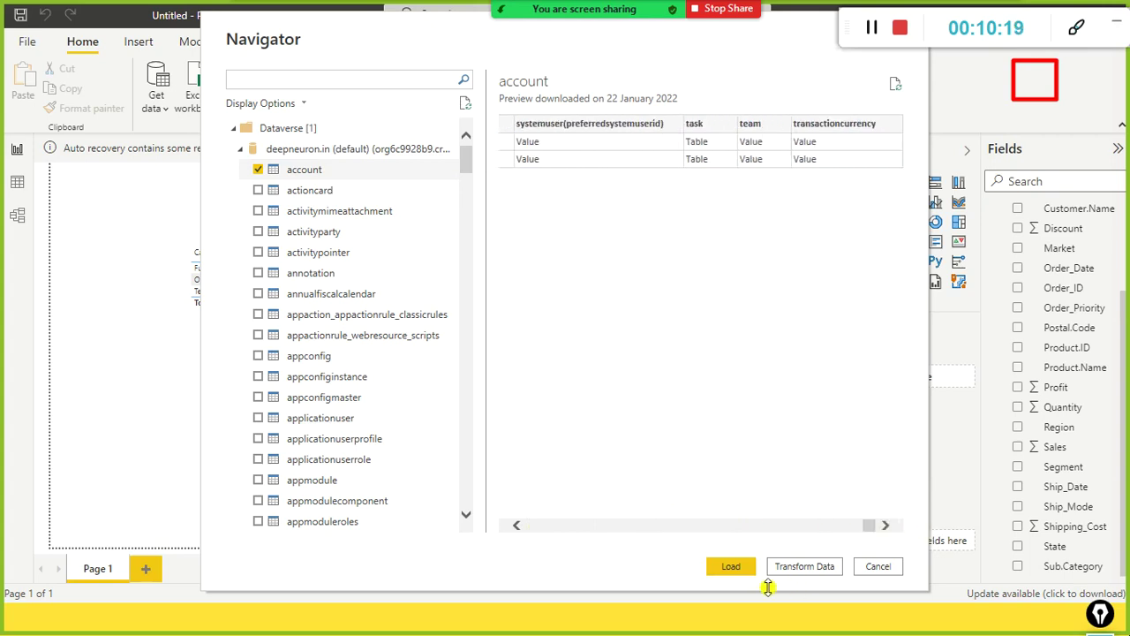
- Load the account table and switch back to Power BI Desktop's Connection settings
{"action": "left_click", "coordinate": [731, 569]}
{"action": "key", "text": "alt+Tab"}
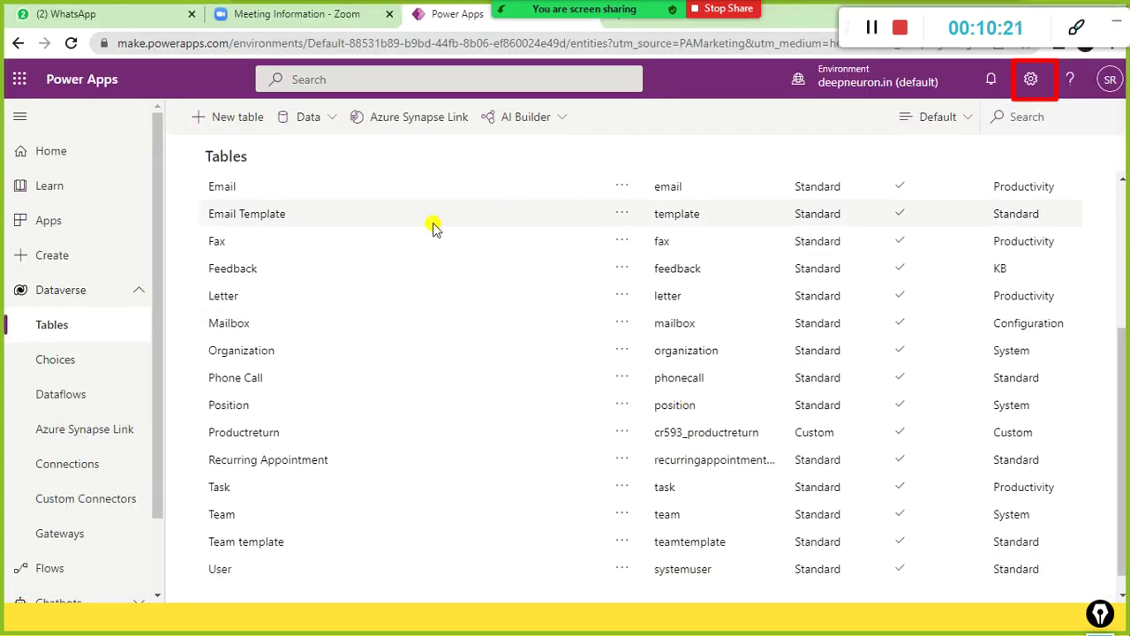
{"action": "key", "text": "alt+Tab"}
{"action": "left_click", "coordinate": [407, 220]}
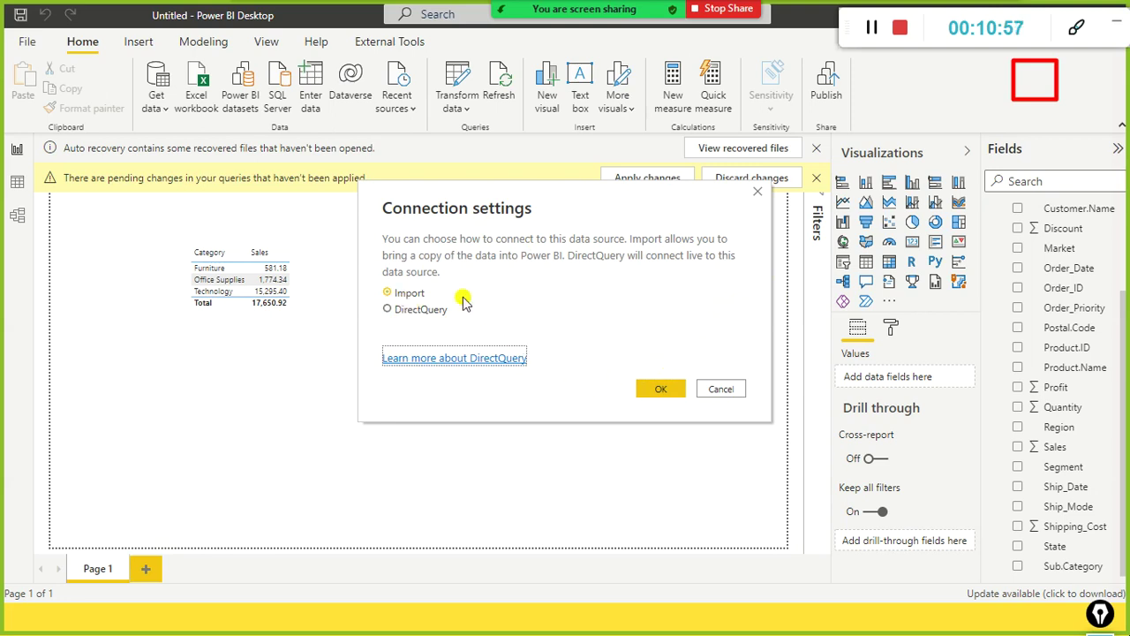
- Keep Import as the connection mode and confirm so the 10-row account table loads
{"action": "left_click", "coordinate": [662, 386]}
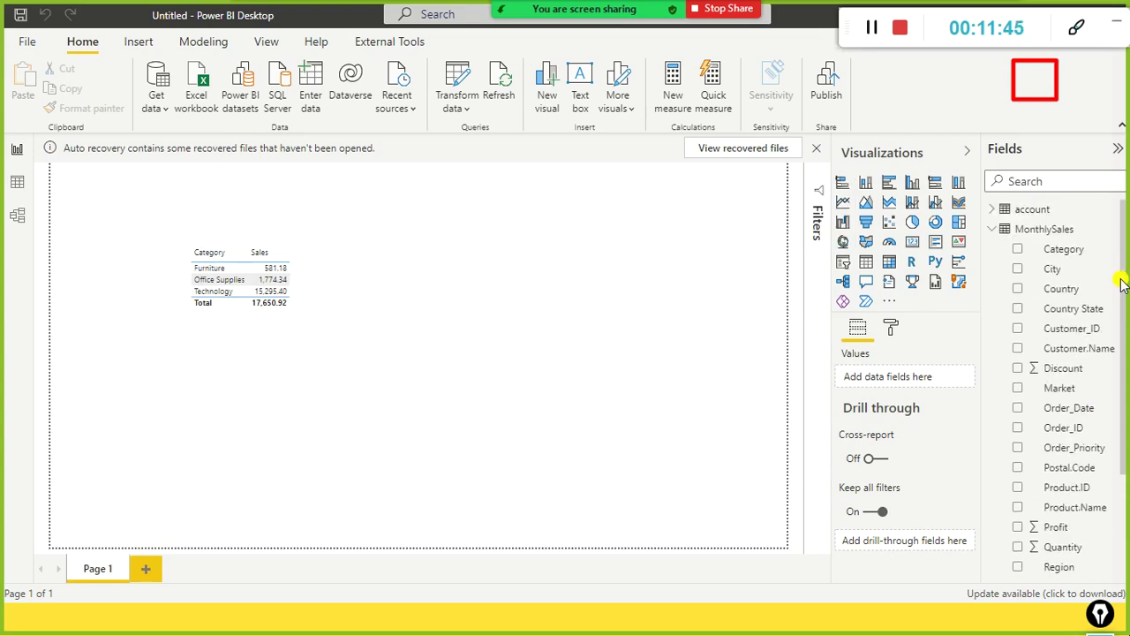
- Collapse MonthlySales in the Fields pane and expand the account table's columns
{"action": "left_click", "coordinate": [994, 232]}
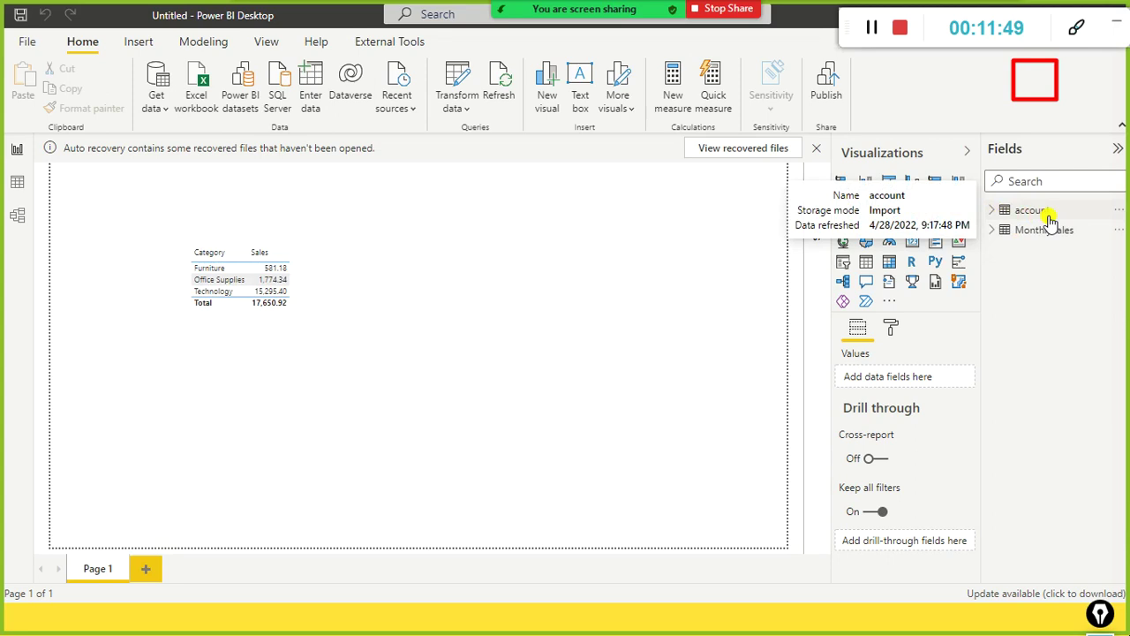
{"action": "left_click_drag", "start_coordinate": [978, 196], "coordinate": [1088, 226]}
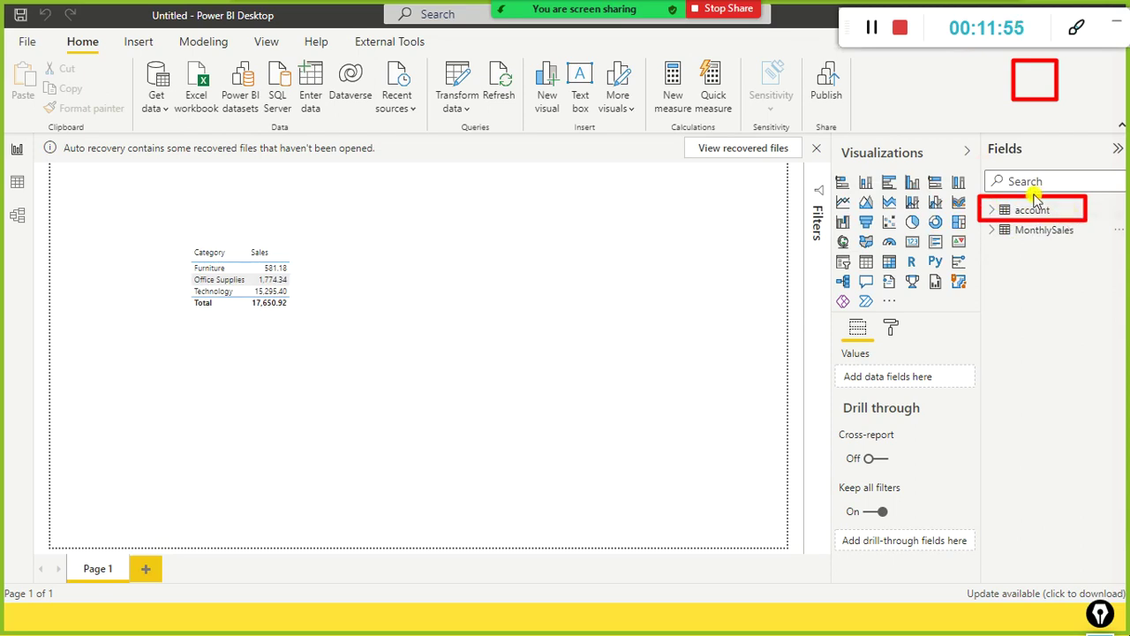
{"action": "left_click", "coordinate": [991, 213]}
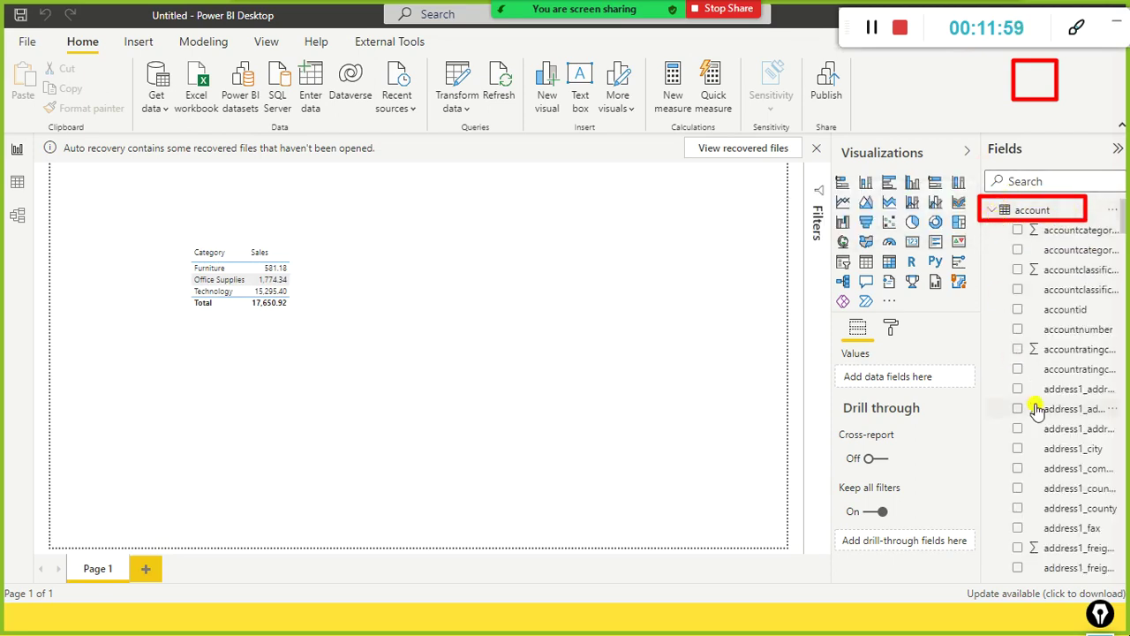
- Add a pie chart to the page and put the account name field in its Legend
{"action": "left_click", "coordinate": [911, 225]}
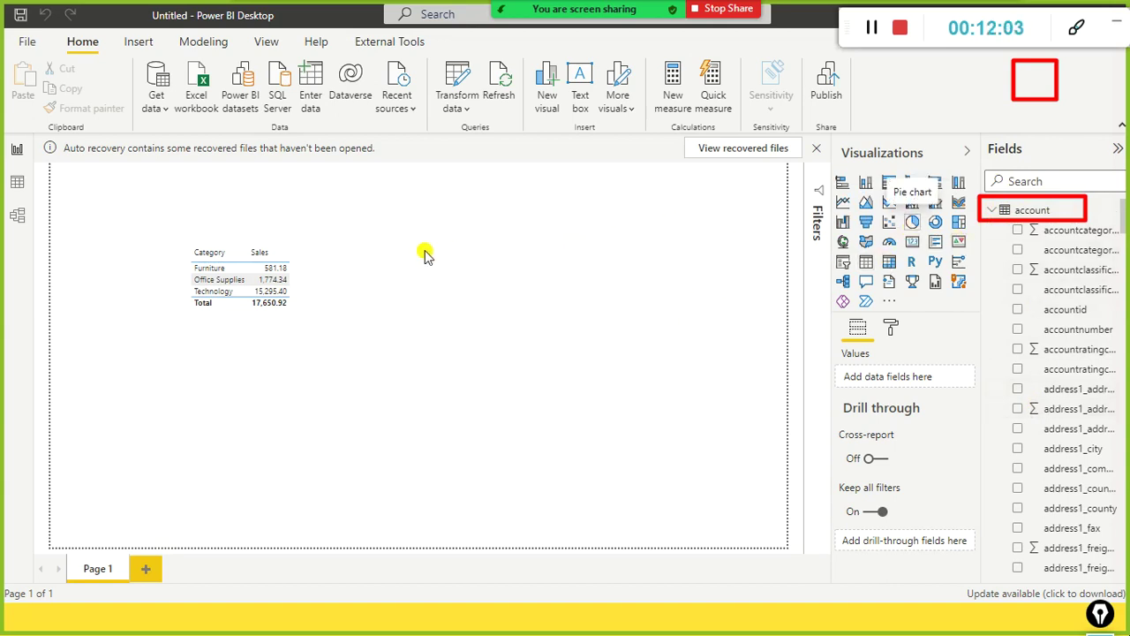
{"action": "left_click", "coordinate": [618, 222]}
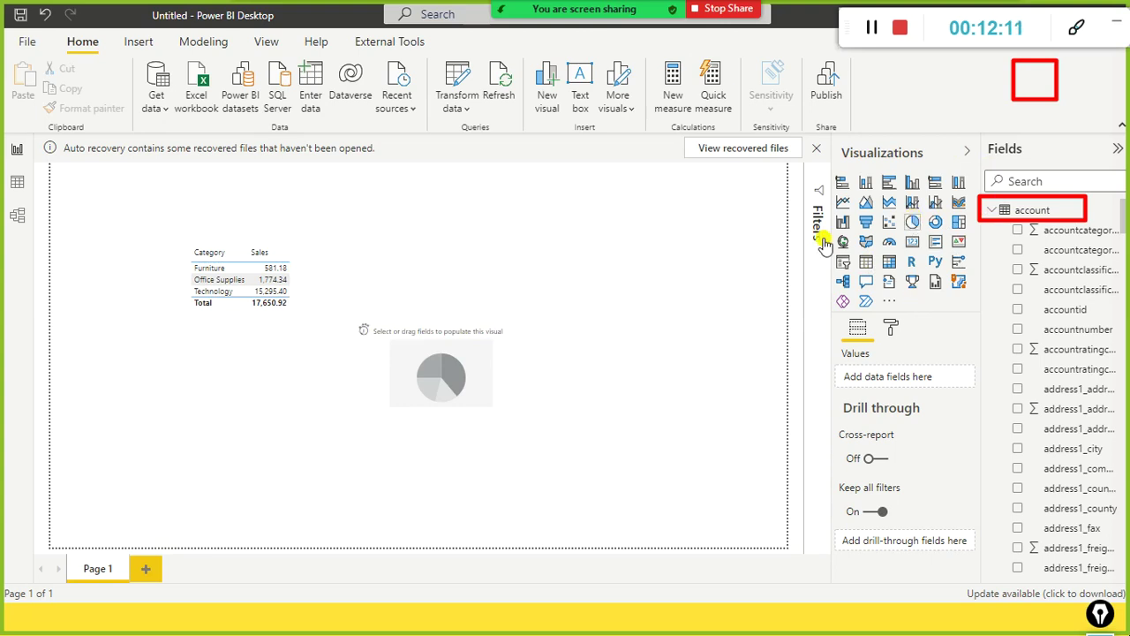
{"action": "left_click_drag", "start_coordinate": [526, 318], "coordinate": [558, 246]}
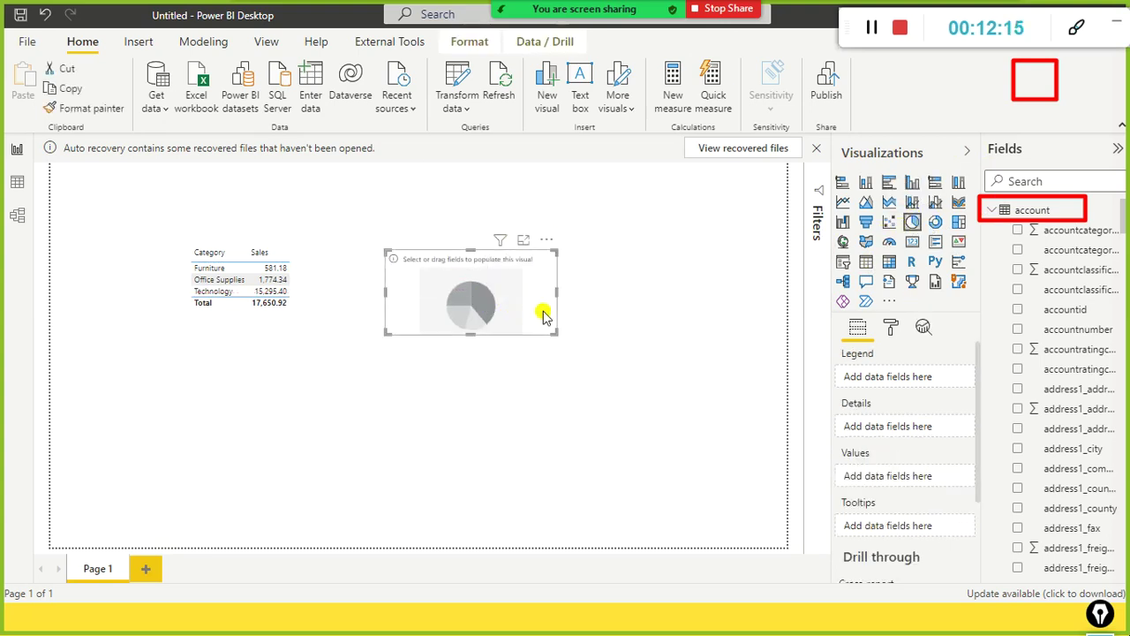
{"action": "left_click", "coordinate": [1059, 181]}
{"action": "type", "text": "name"}
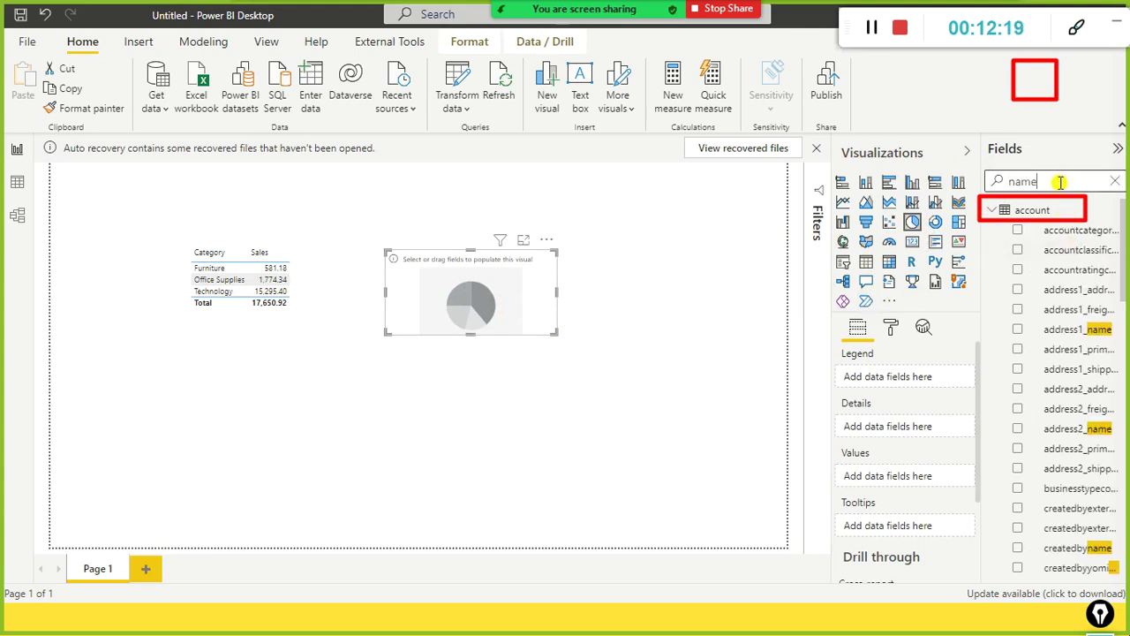
{"action": "scroll", "coordinate": [1059, 296], "scroll_direction": "down", "scroll_amount": 10}
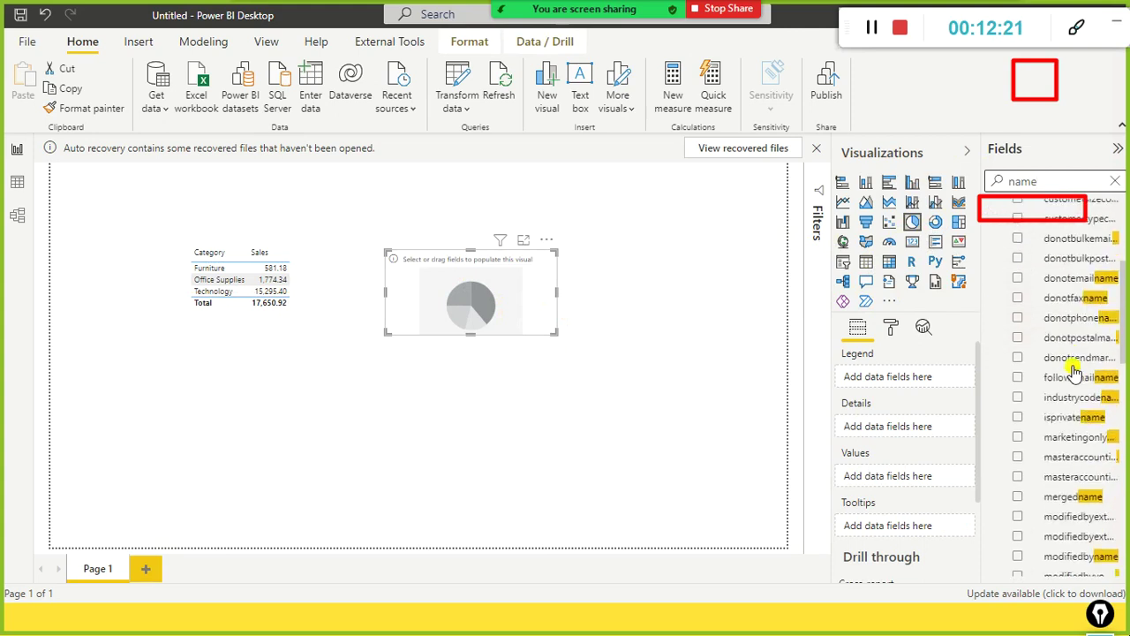
{"action": "left_click_drag", "start_coordinate": [1056, 292], "coordinate": [479, 303]}
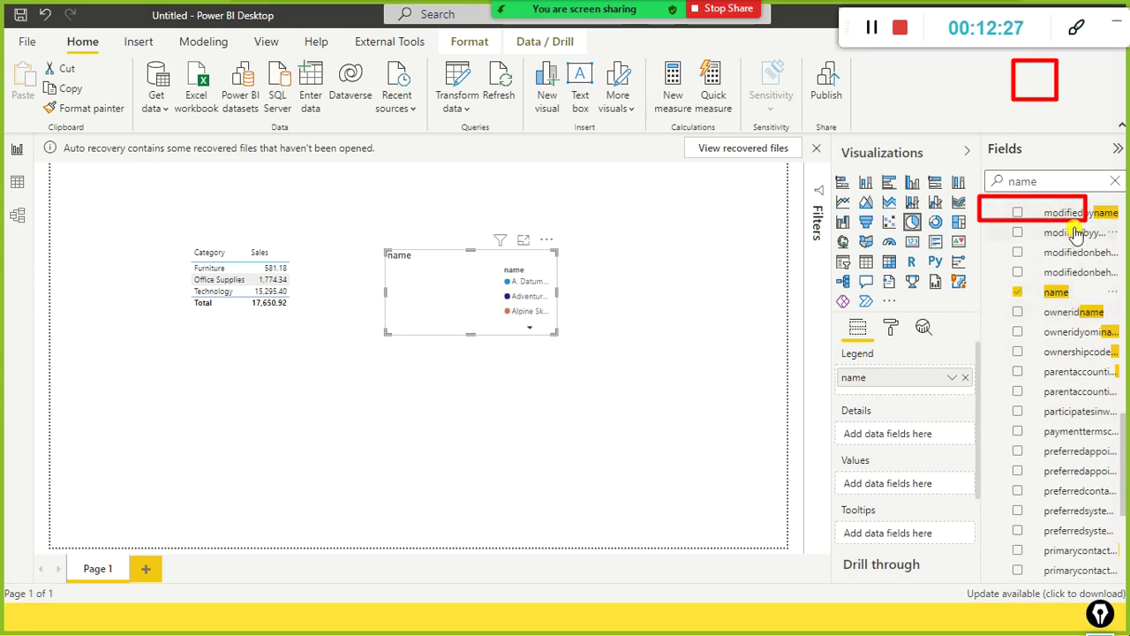
- Add numberofemployees as the pie's Values and enlarge the chart so legend names fit
{"action": "double_click", "coordinate": [1077, 183]}
{"action": "type", "text": "number"}
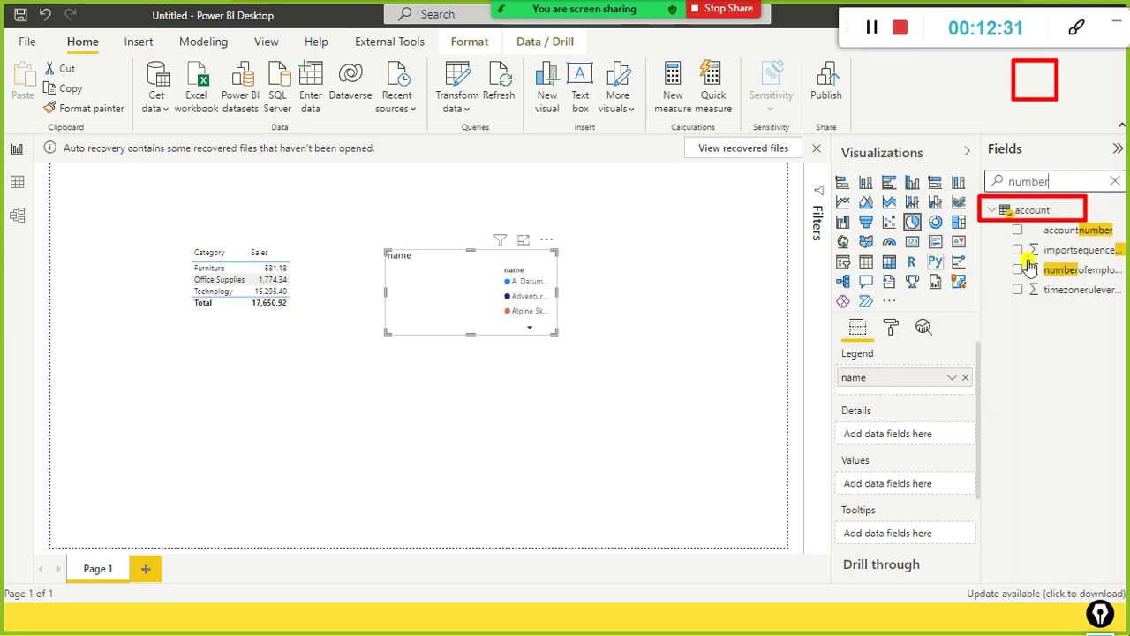
{"action": "left_click_drag", "start_coordinate": [1072, 270], "coordinate": [500, 293]}
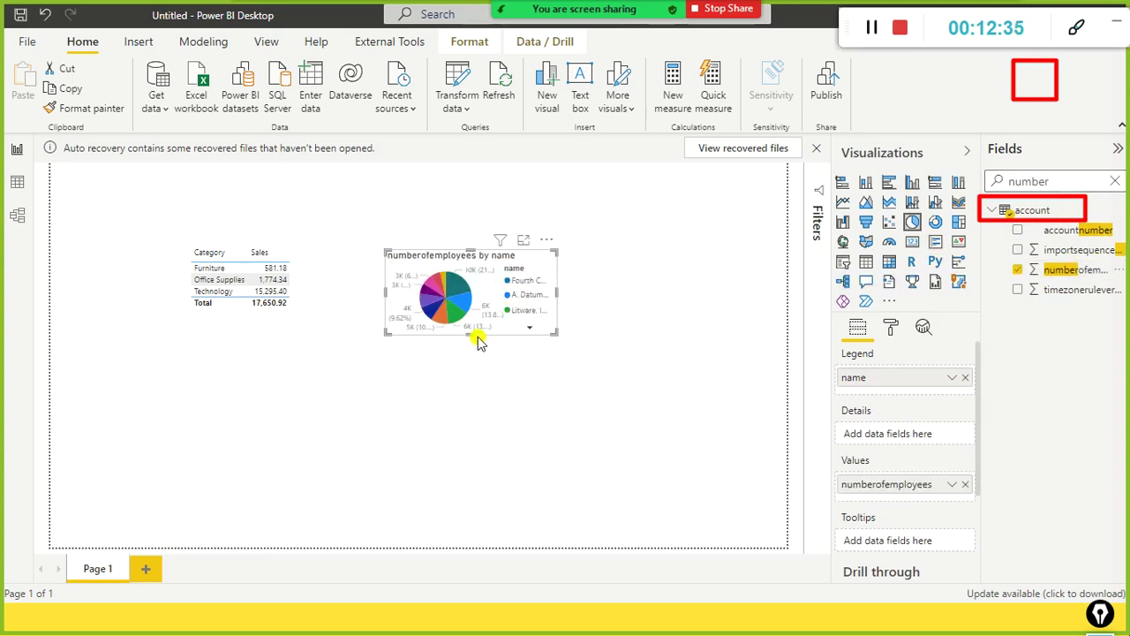
{"action": "left_click_drag", "start_coordinate": [471, 334], "coordinate": [468, 460]}
{"action": "left_click_drag", "start_coordinate": [560, 362], "coordinate": [744, 354]}
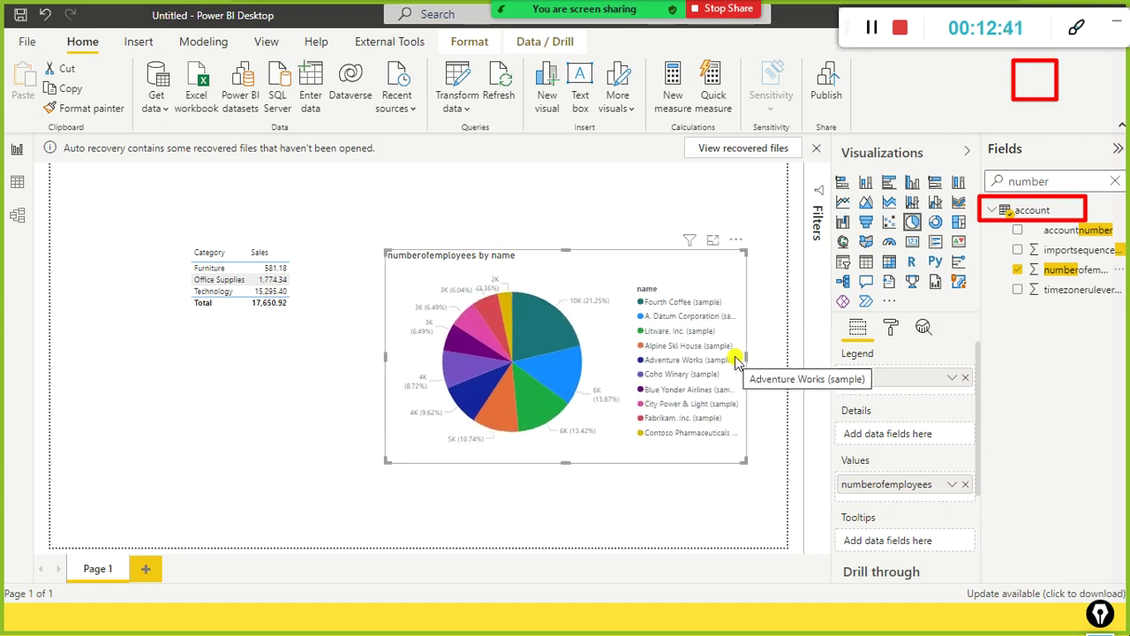
{"action": "left_click_drag", "start_coordinate": [630, 254], "coordinate": [619, 218]}
{"action": "left_click", "coordinate": [562, 476]}
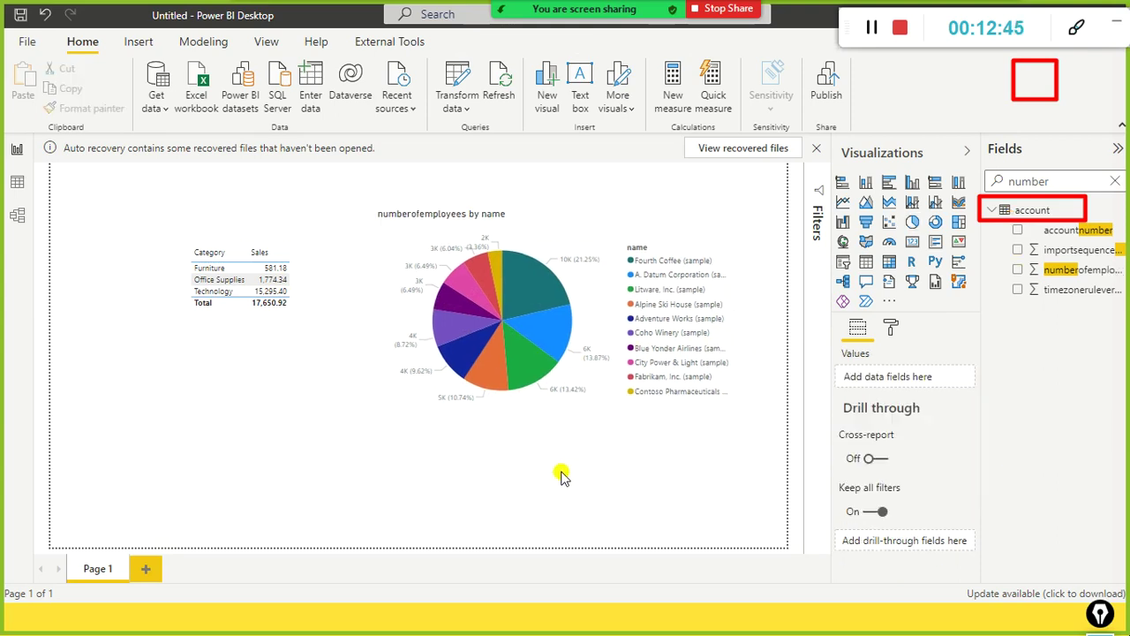
- Clear the Fields search to list all account fields and reposition the pie chart up and left
{"action": "left_click", "coordinate": [599, 414]}
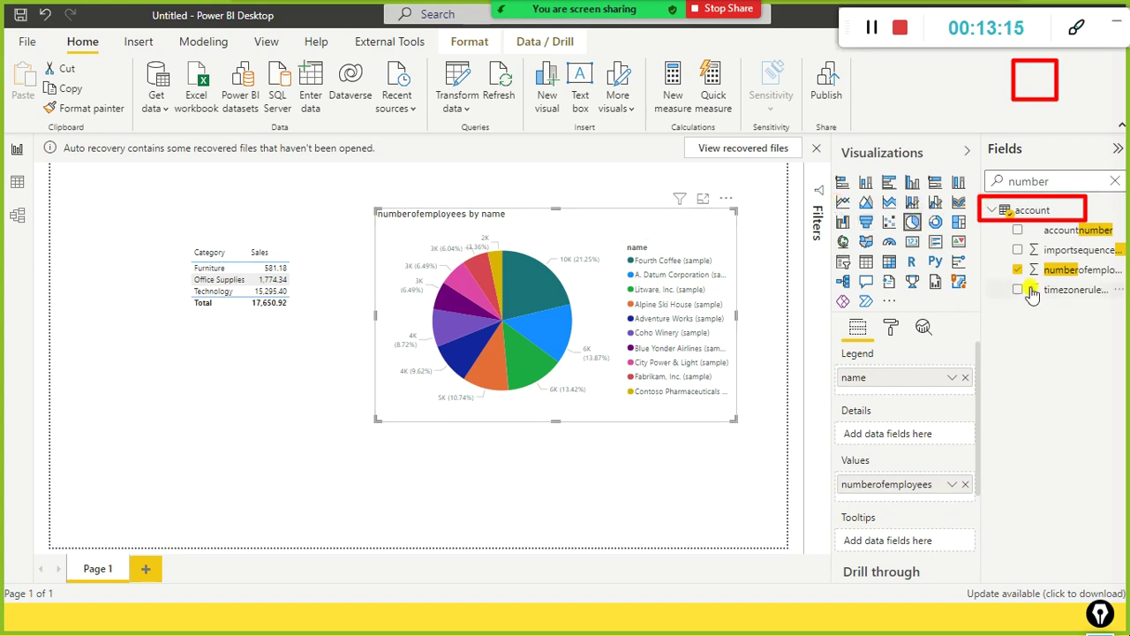
{"action": "left_click", "coordinate": [1116, 181]}
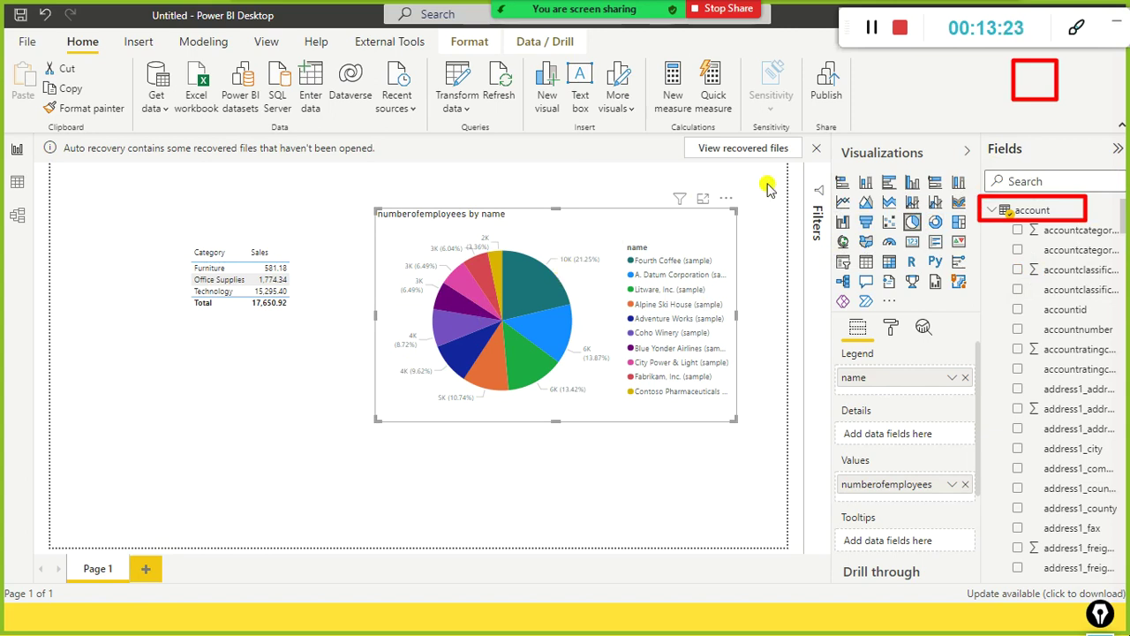
{"action": "mouse_move", "coordinate": [554, 356]}
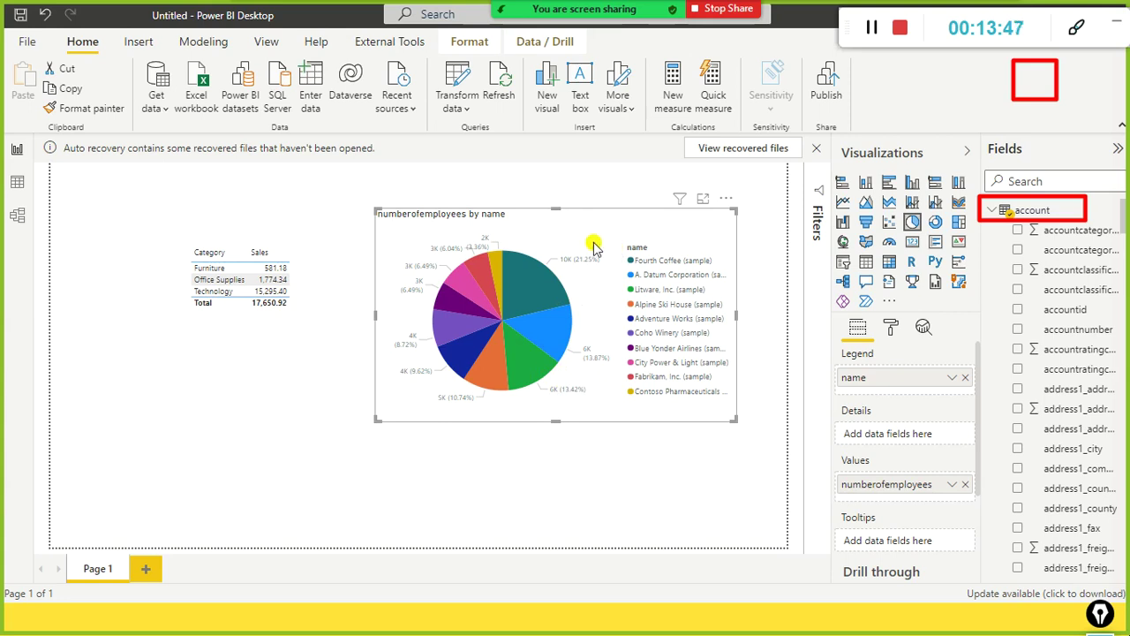
{"action": "mouse_move", "coordinate": [544, 293]}
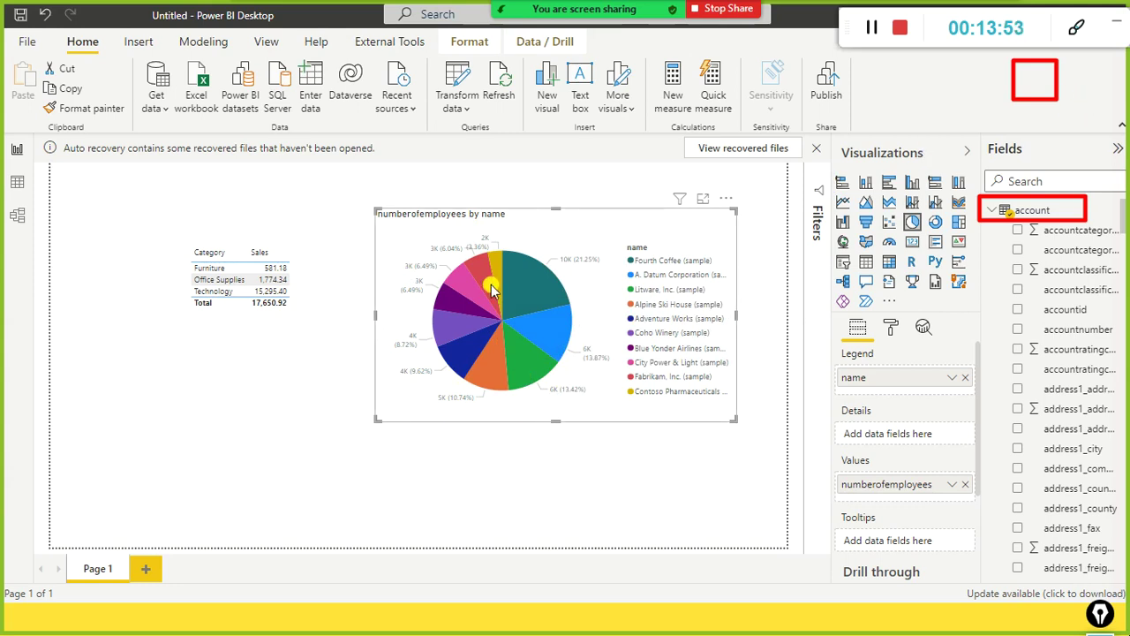
{"action": "mouse_move", "coordinate": [492, 291]}
{"action": "key", "text": "ctrl+z"}
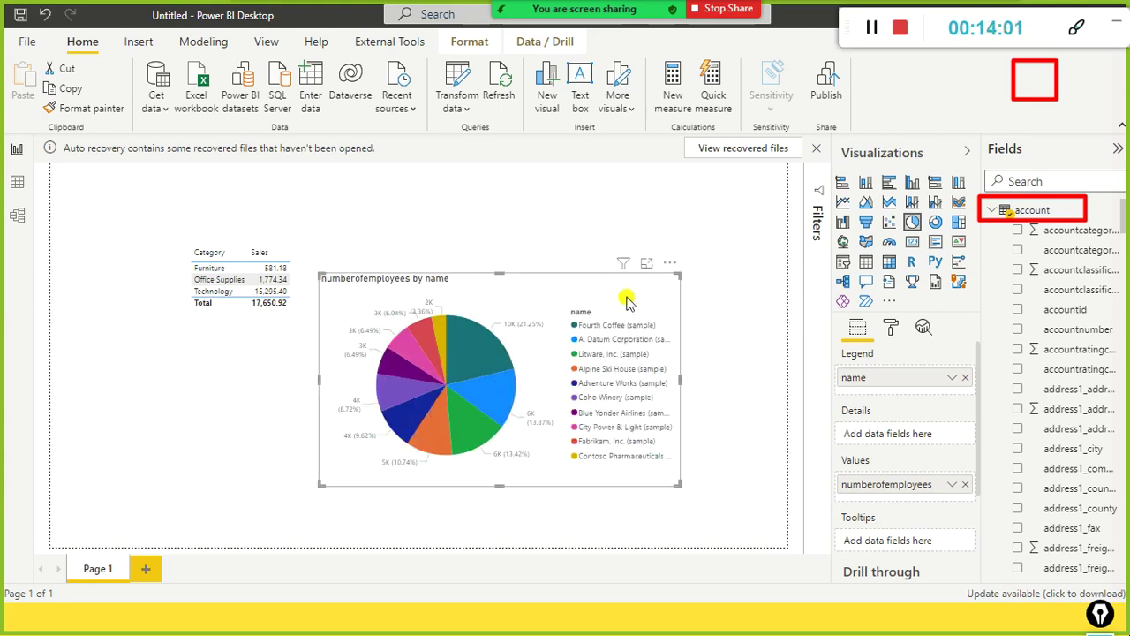
{"action": "left_click_drag", "start_coordinate": [627, 298], "coordinate": [711, 268]}
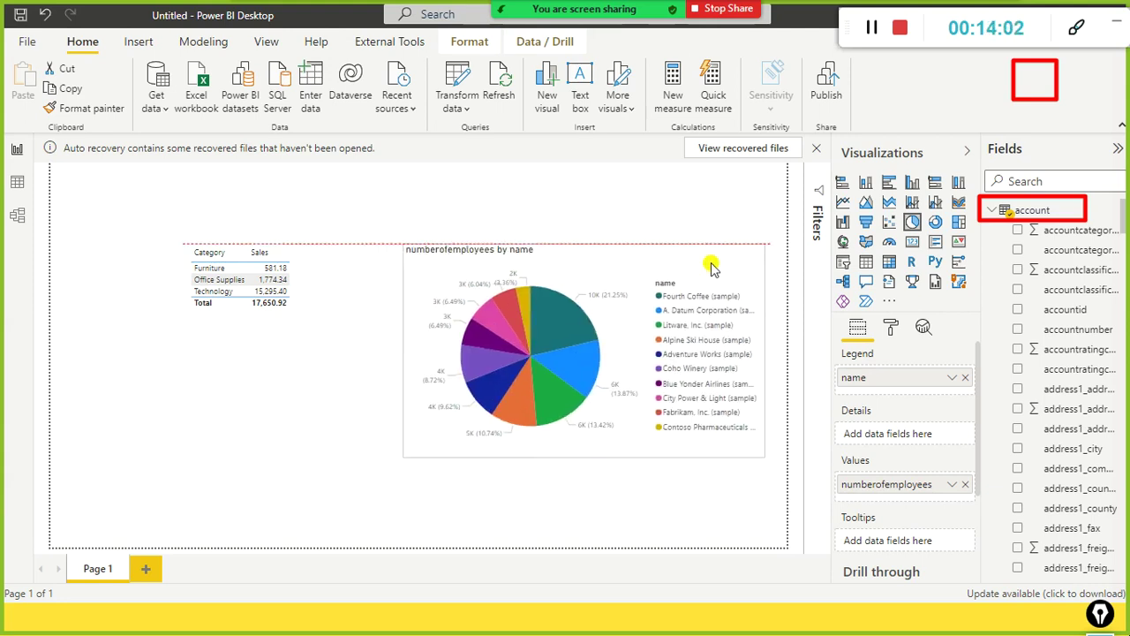
{"action": "left_click", "coordinate": [686, 218]}
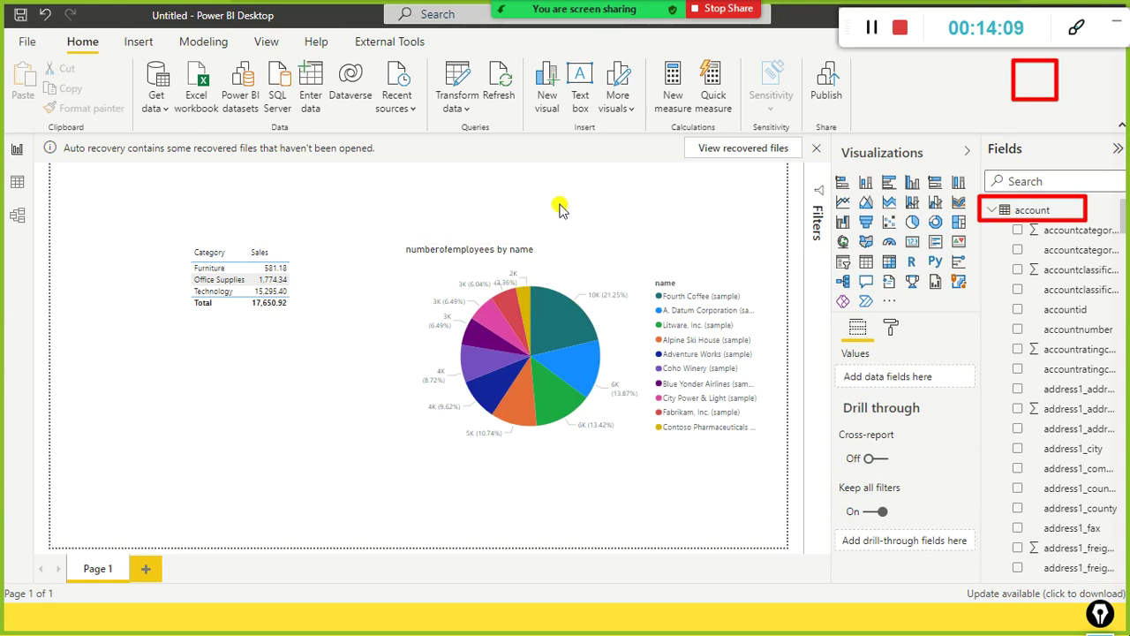
{"action": "left_click_drag", "start_coordinate": [557, 251], "coordinate": [523, 203]}
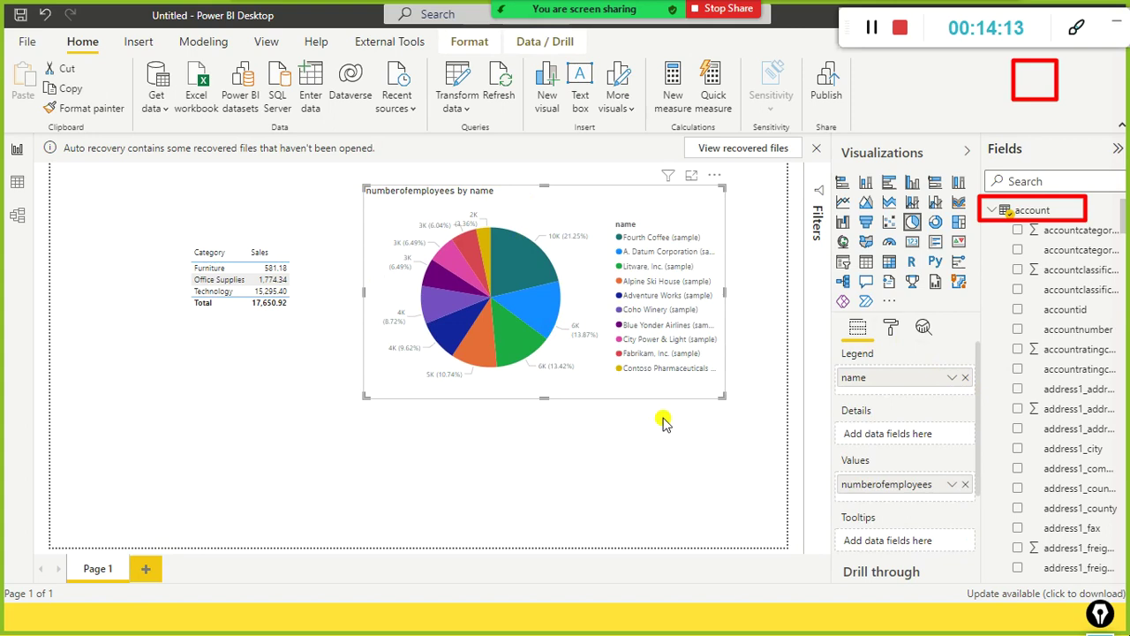
- Bring Chrome's Power Apps Tables page forward and select its address bar
{"action": "key", "text": "alt+Tab"}
{"action": "left_click", "coordinate": [726, 186]}
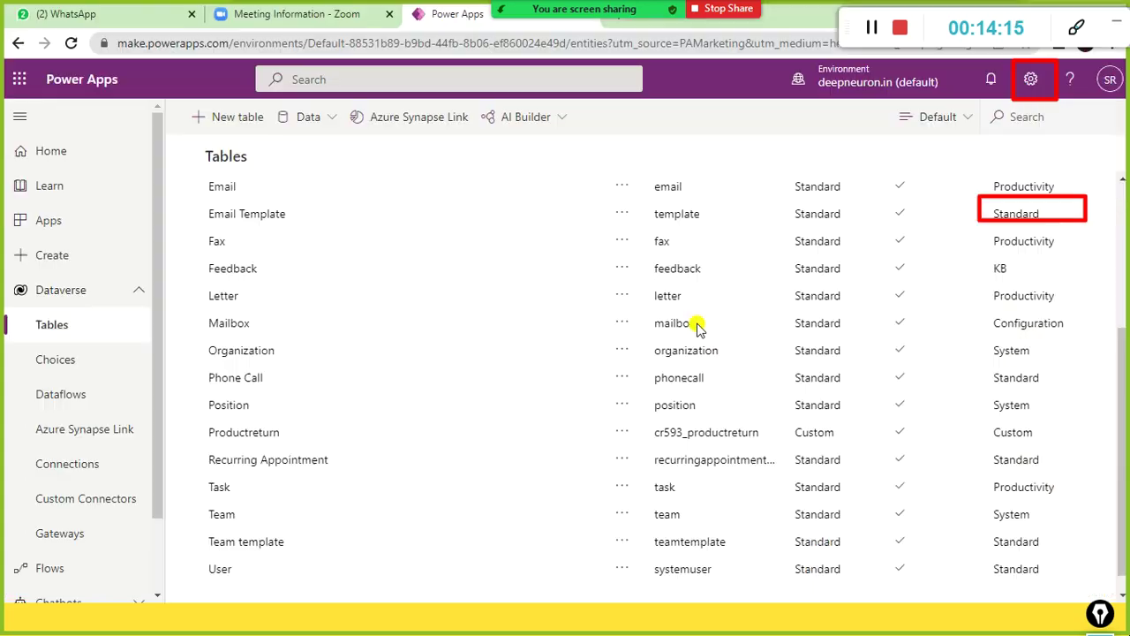
{"action": "scroll", "coordinate": [512, 259], "scroll_direction": "up", "scroll_amount": 3}
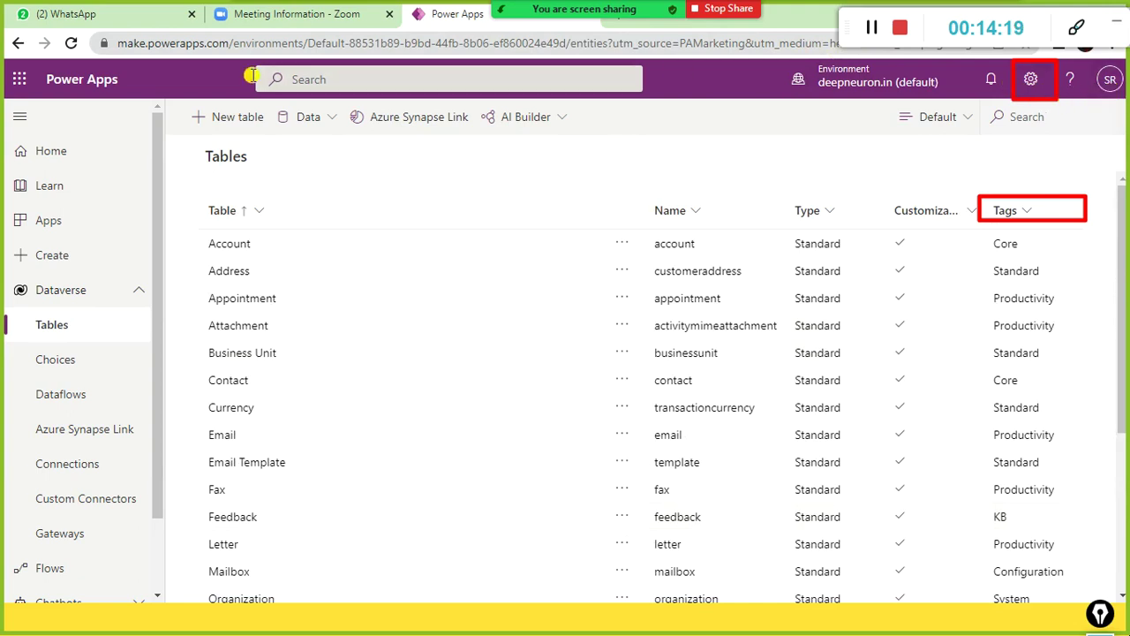
{"action": "left_click", "coordinate": [236, 48]}
- Go to google.com and search for 'powerapps', correcting the misspelled query
{"action": "type", "text": "www.google.com"}
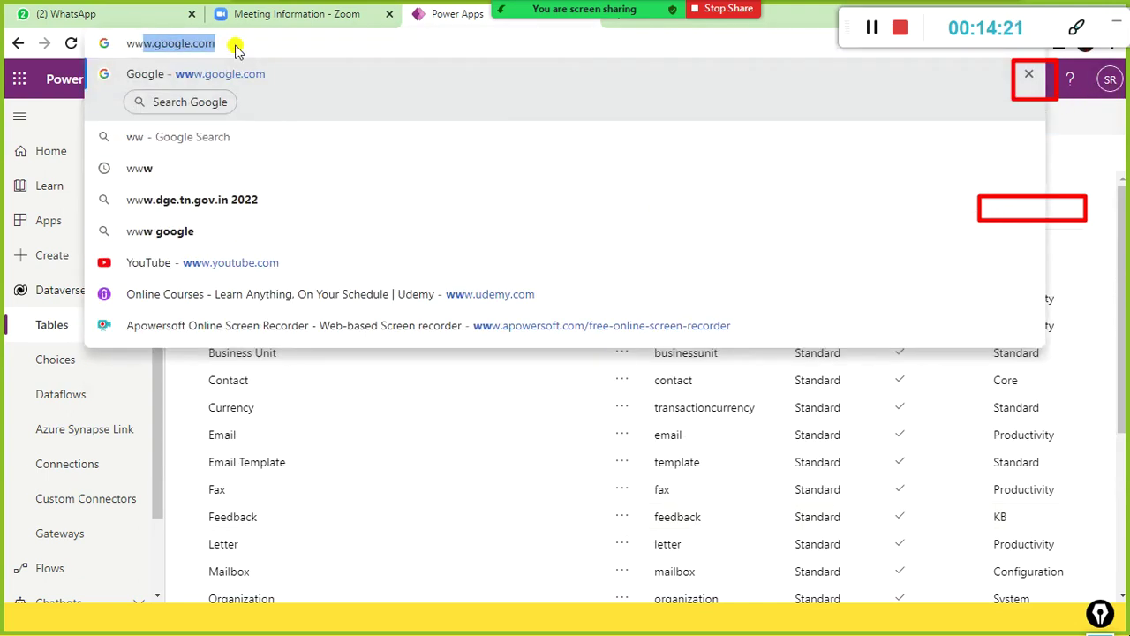
{"action": "key", "text": "Return"}
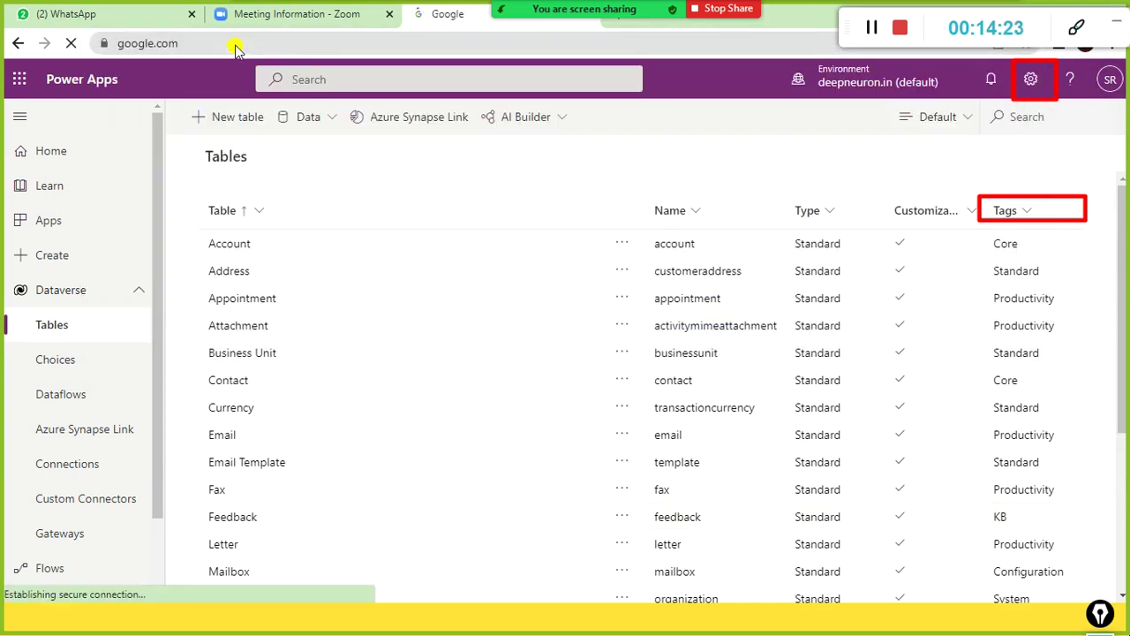
{"action": "type", "text": "powe"}
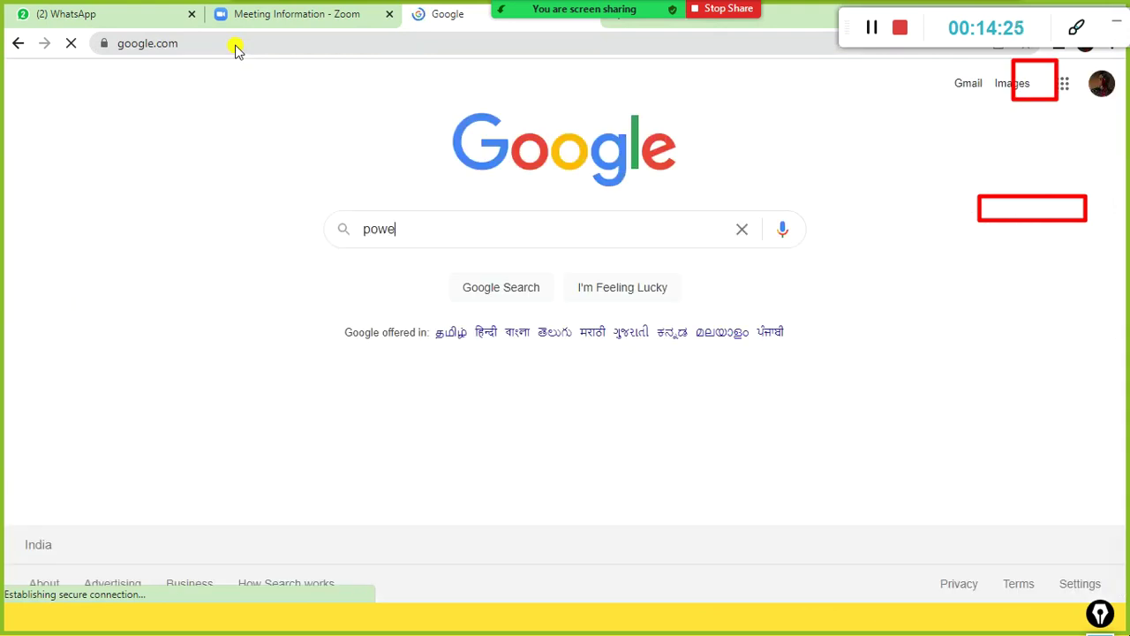
{"action": "type", "text": "ras"}
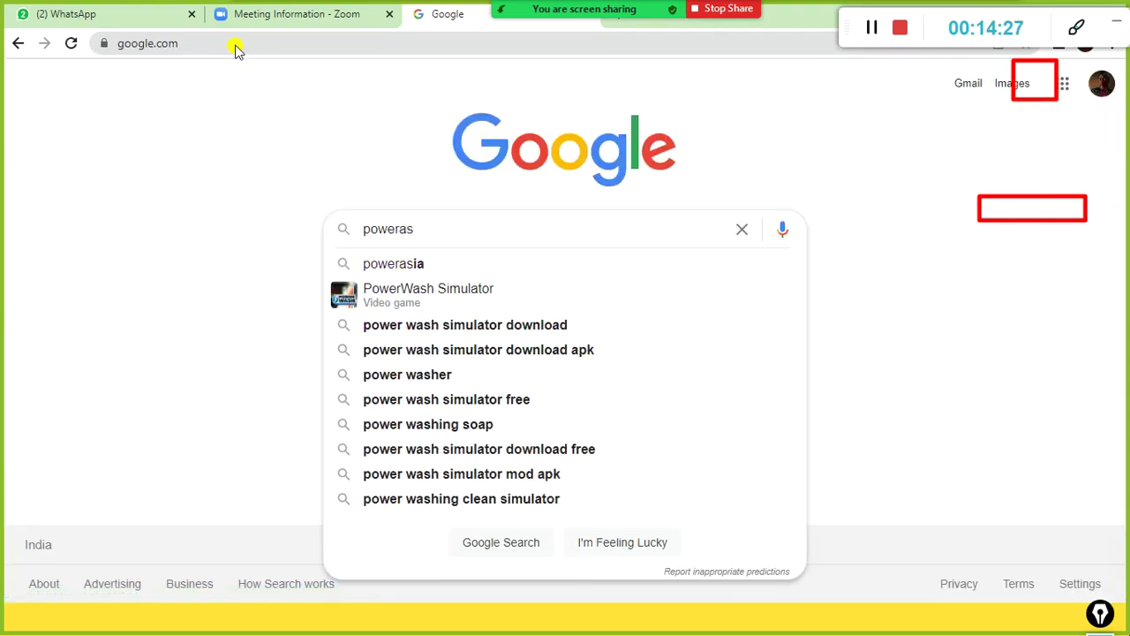
{"action": "key", "text": "Left"}
{"action": "type", "text": "p"}
{"action": "key", "text": "Delete"}
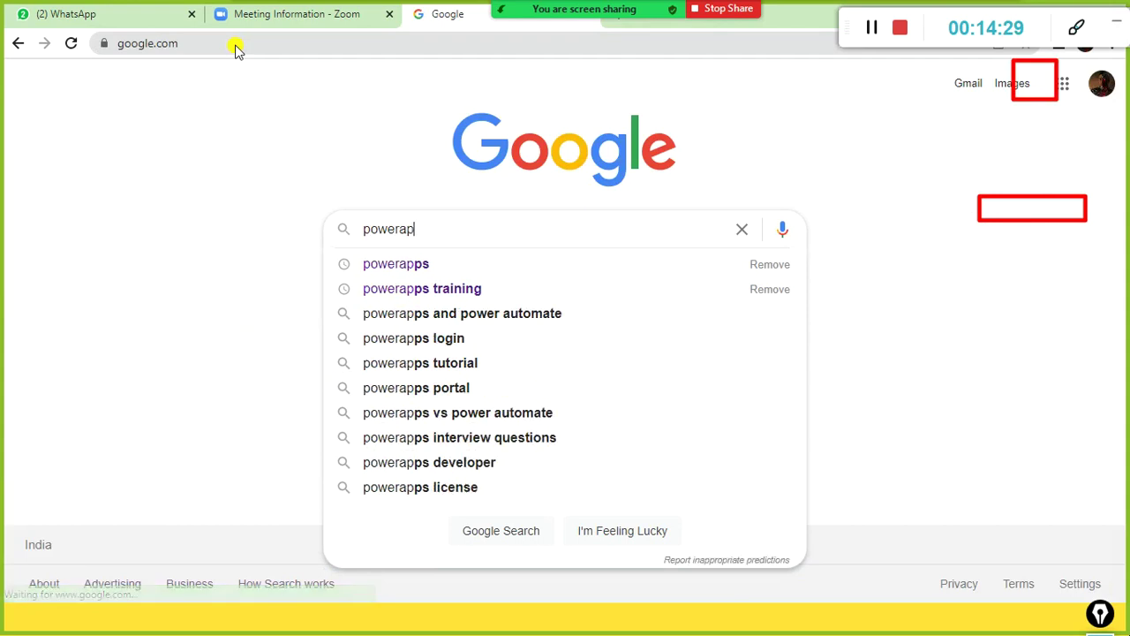
{"action": "type", "text": "ps"}
{"action": "key", "text": "Return"}
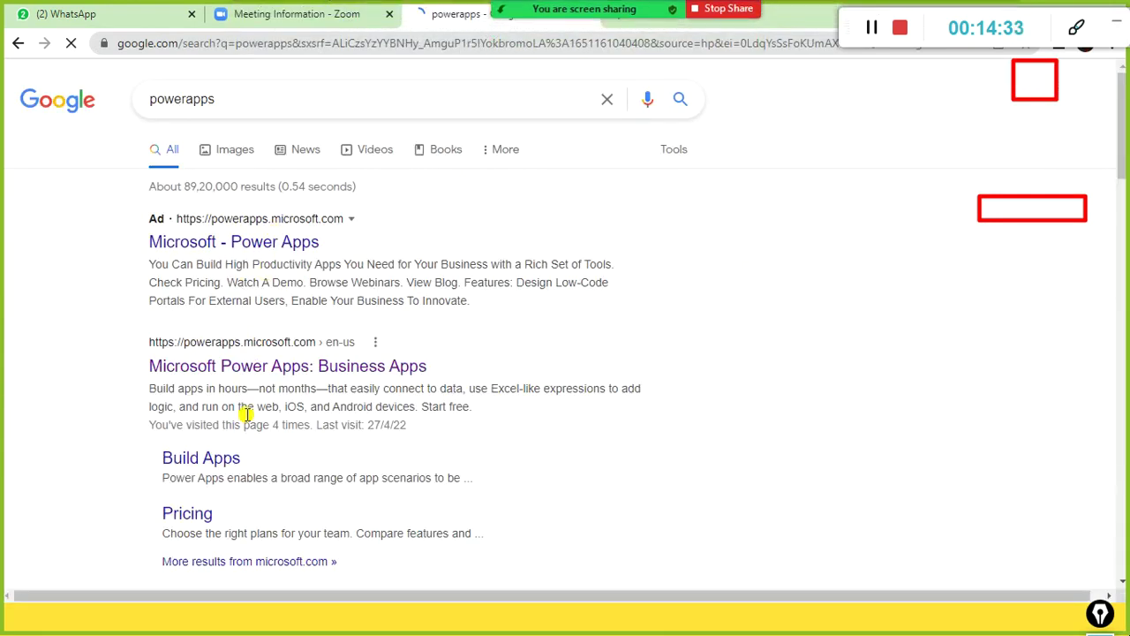
- Open the 'Microsoft Power Apps: Business Apps' result and keep the Power Apps site in front
{"action": "left_click", "coordinate": [271, 372]}
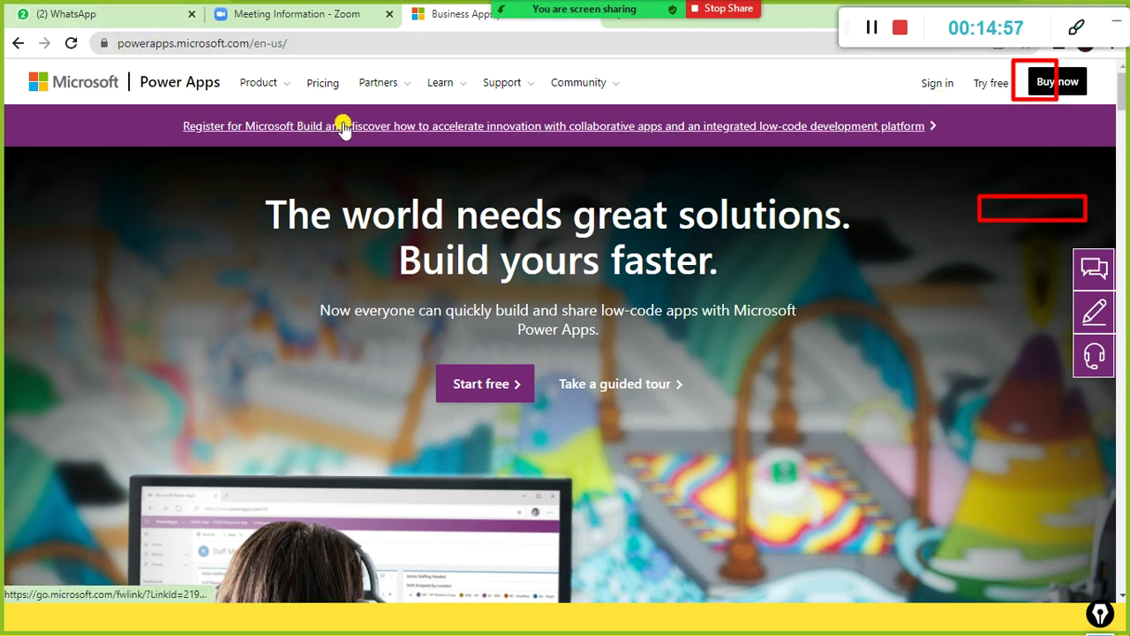
{"action": "key", "text": "alt+Tab"}
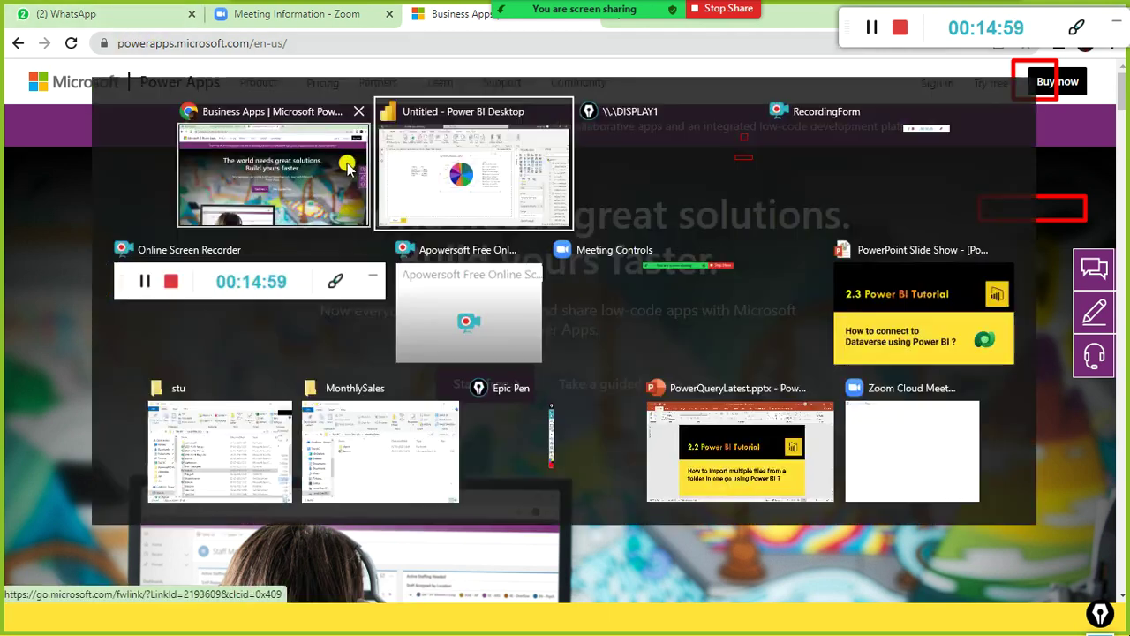
{"action": "key", "text": "Tab"}
{"action": "key", "text": "Tab"}
{"action": "key", "text": "Tab"}
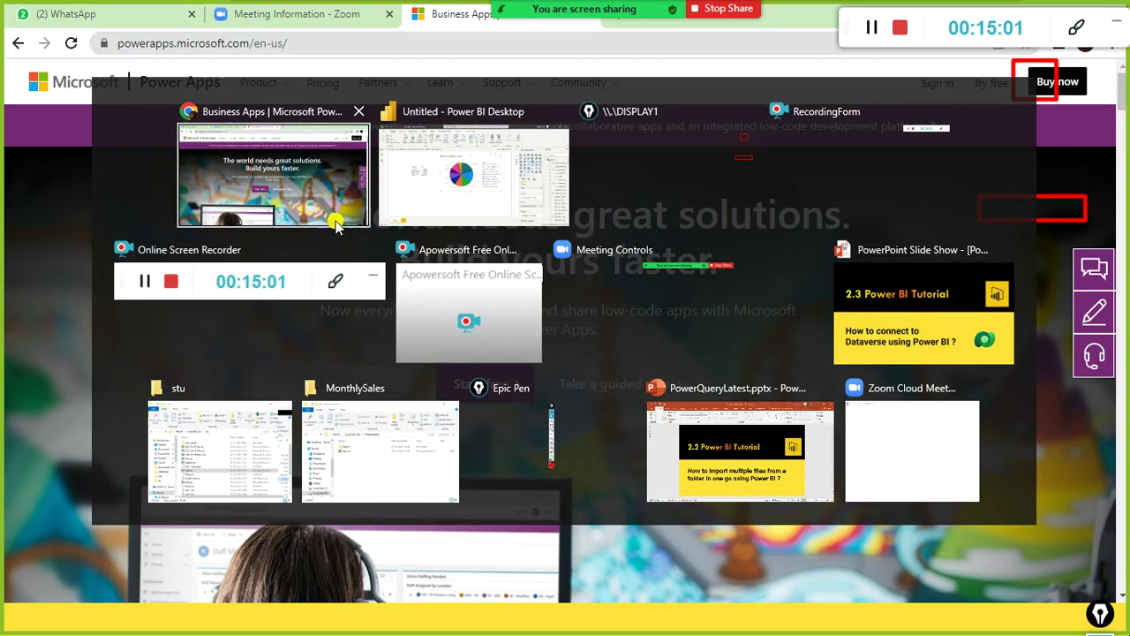